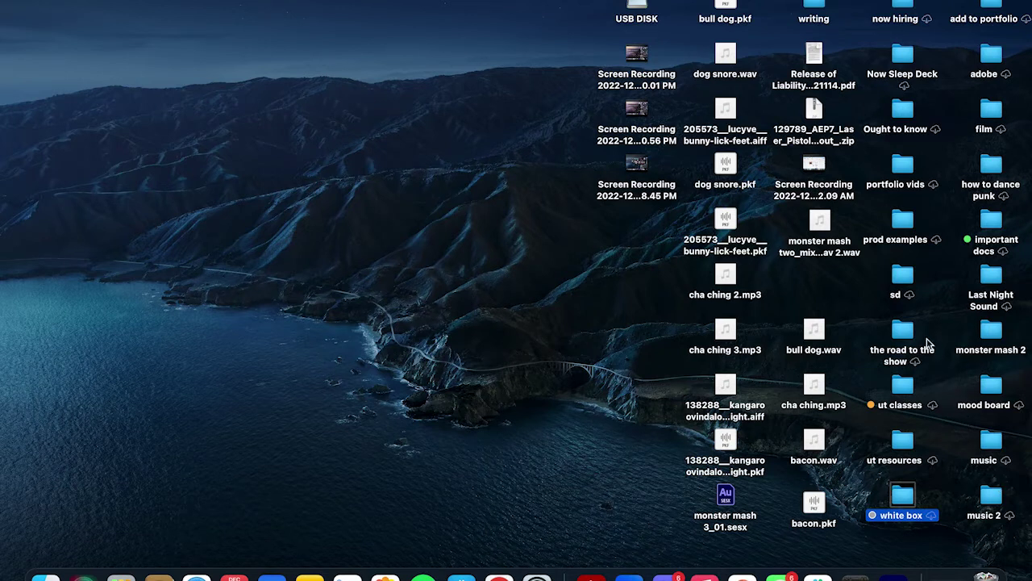
# Step: Open the white box folder in Finder, then its assets folder
pyautogui.doubleClick(903, 498)
pyautogui.scroll(-5, 510, 49)
pyautogui.scroll(-2, 510, 48)
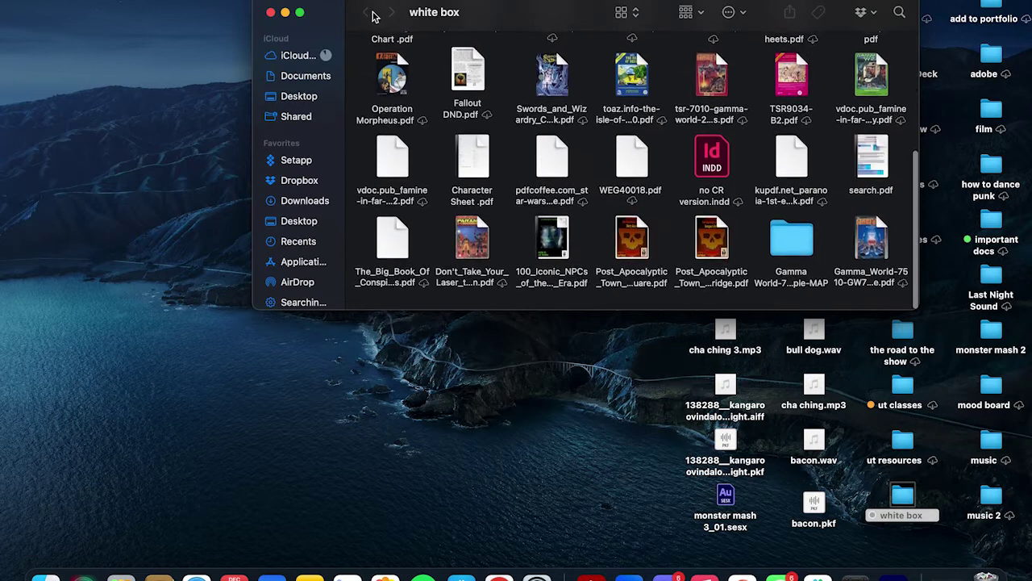
pyautogui.scroll(6, 395, 81)
pyautogui.click(403, 71)
pyautogui.doubleClick(403, 71)
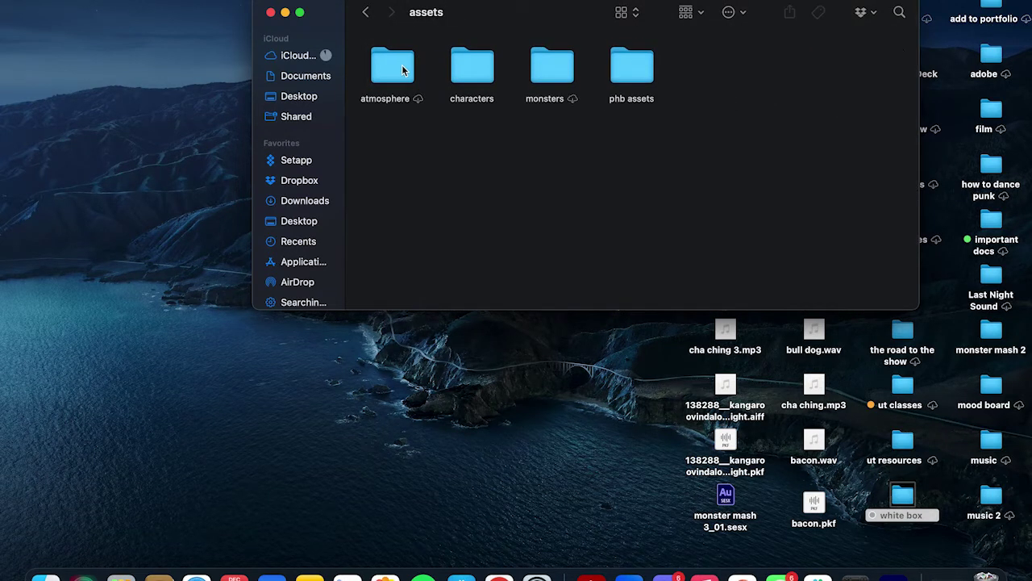
# Step: Open the monsters folder and Quick Look the pale-jowled monster portrait PNG
pyautogui.click(563, 77)
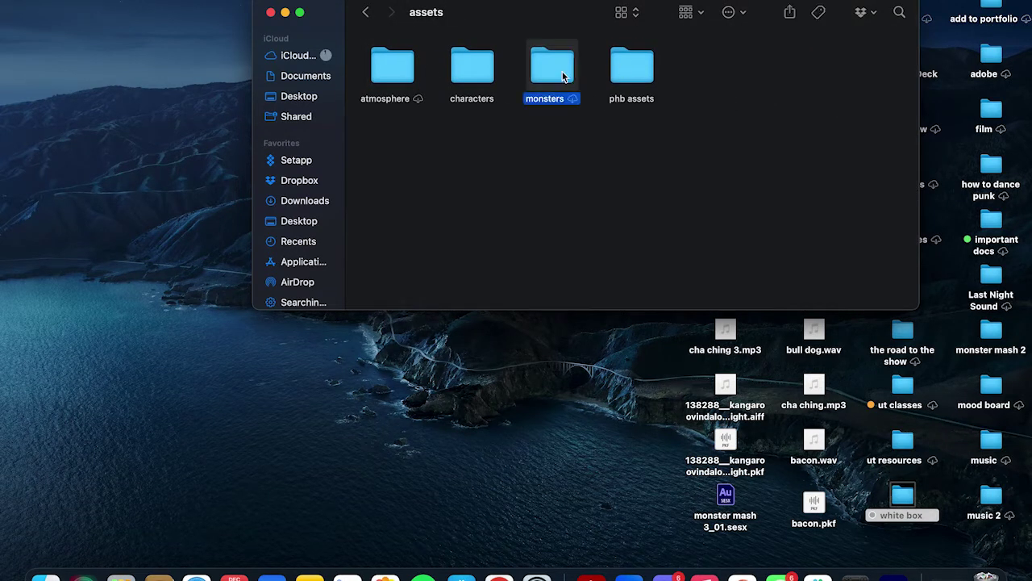
pyautogui.doubleClick(562, 77)
pyautogui.click(795, 260)
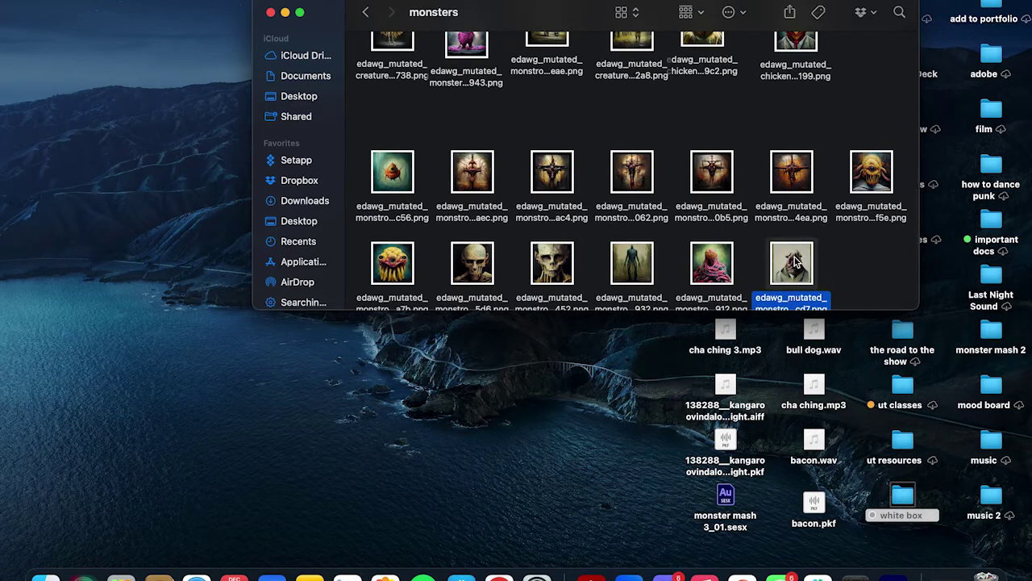
pyautogui.press('space')
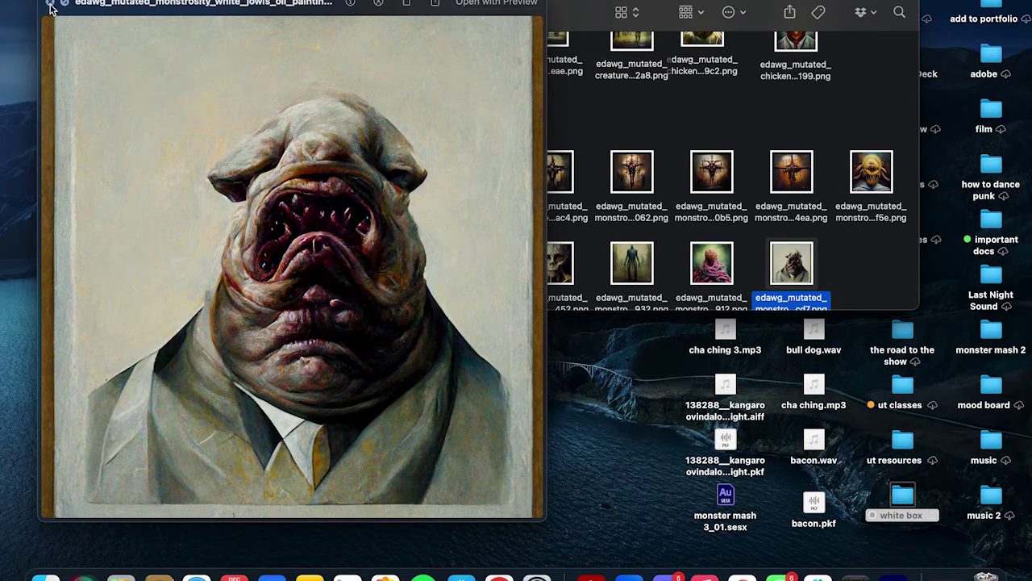
# Step: Close Quick Look and Finder, return to the monster mash 3_01 session, and fit all eight tracks
pyautogui.click(50, 5)
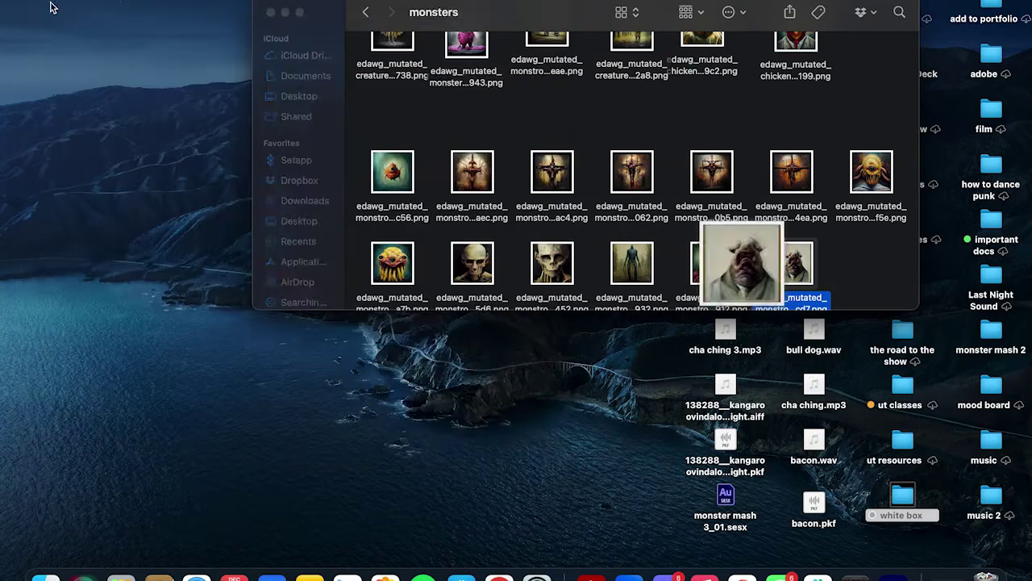
pyautogui.click(272, 11)
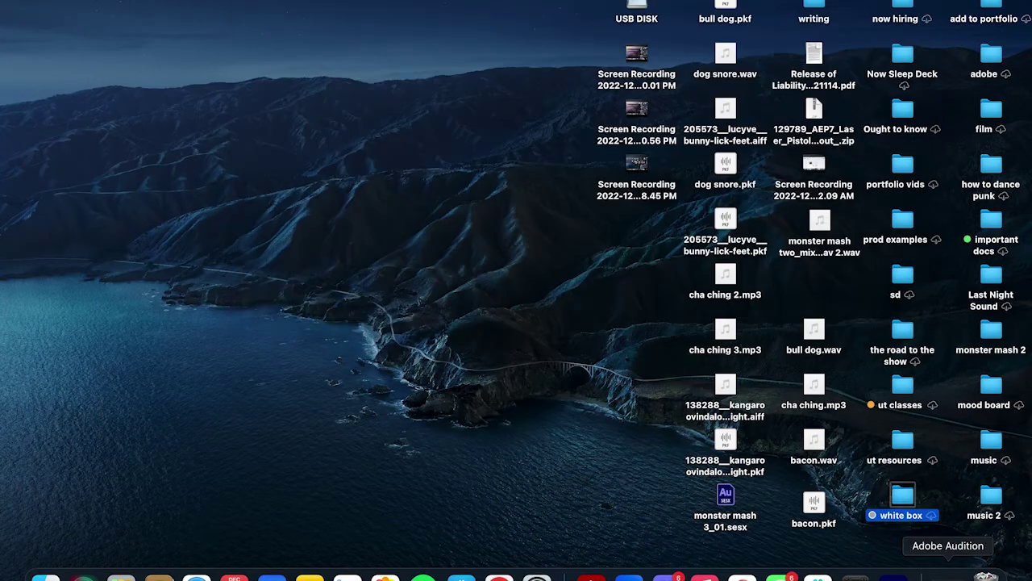
pyautogui.click(943, 574)
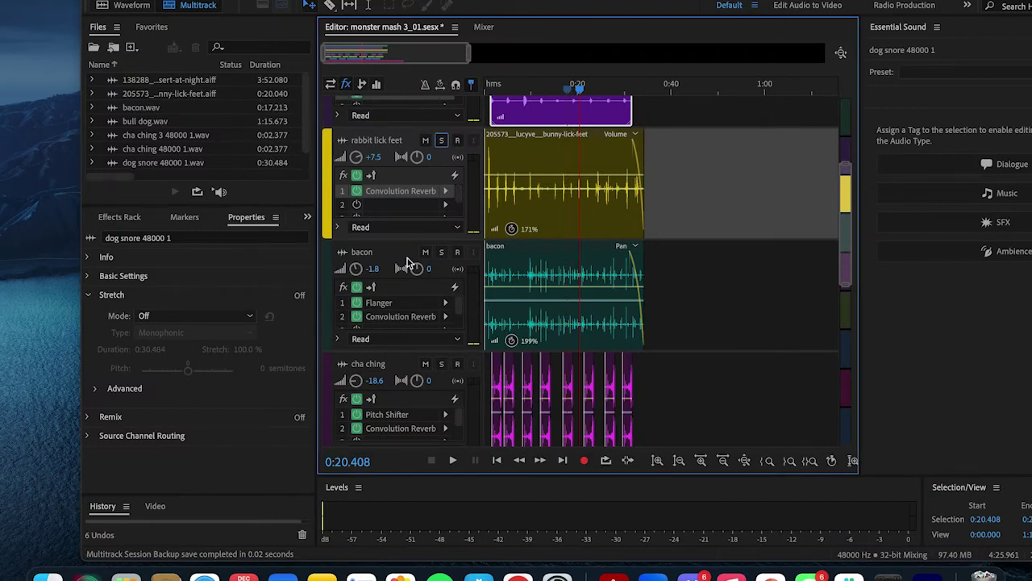
pyautogui.keyDown('alt'); pyautogui.scroll(-5, 407, 262); pyautogui.keyUp('alt')
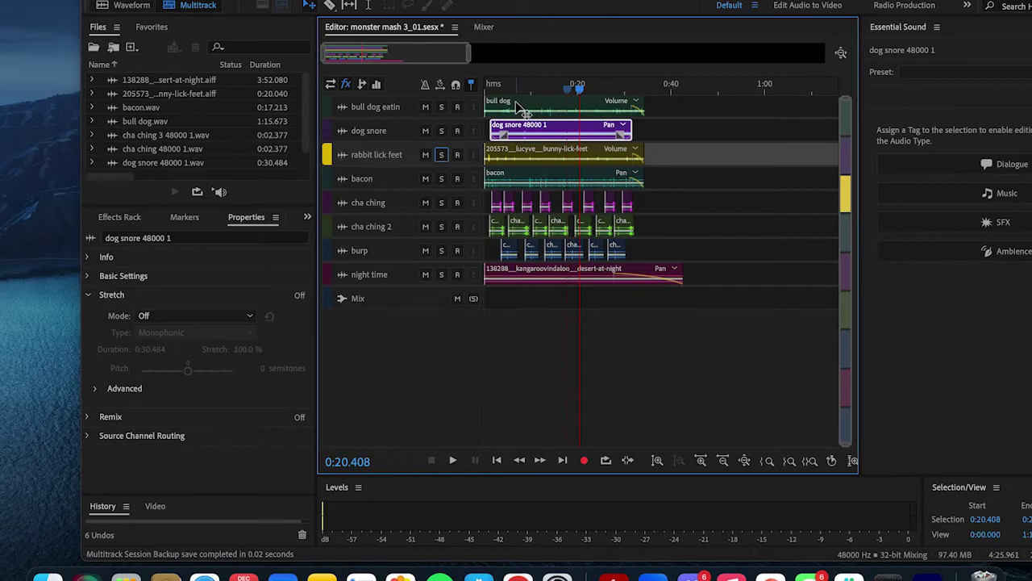
# Step: Solo bull dog eatin, enlarge track heights, and compare it with effects bypassed and restored
pyautogui.click(441, 108)
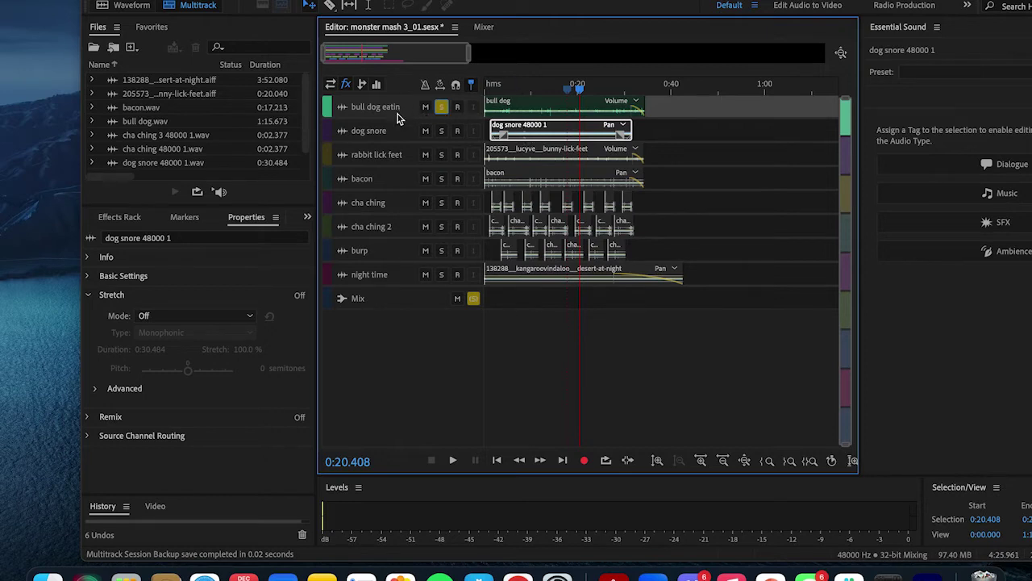
pyautogui.scroll(3, 397, 119)
pyautogui.scroll(2, 397, 118)
pyautogui.scroll(2, 396, 119)
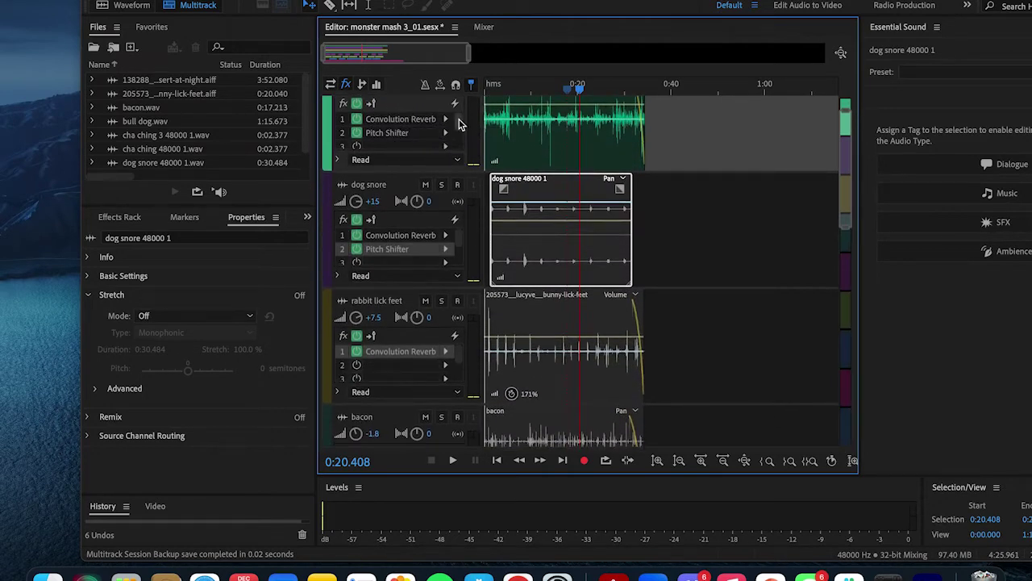
pyautogui.scroll(2, 725, 130)
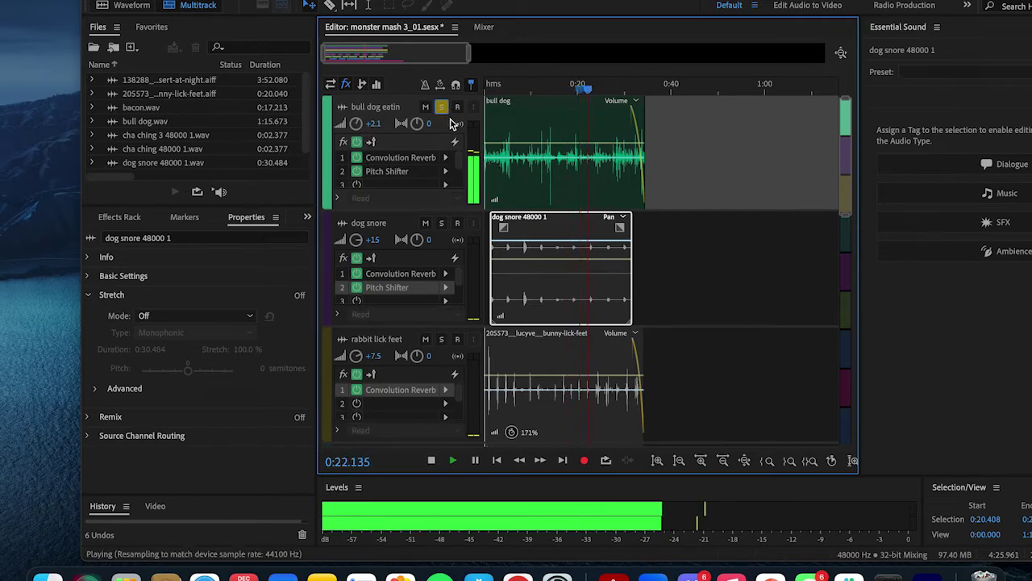
pyautogui.click(358, 143)
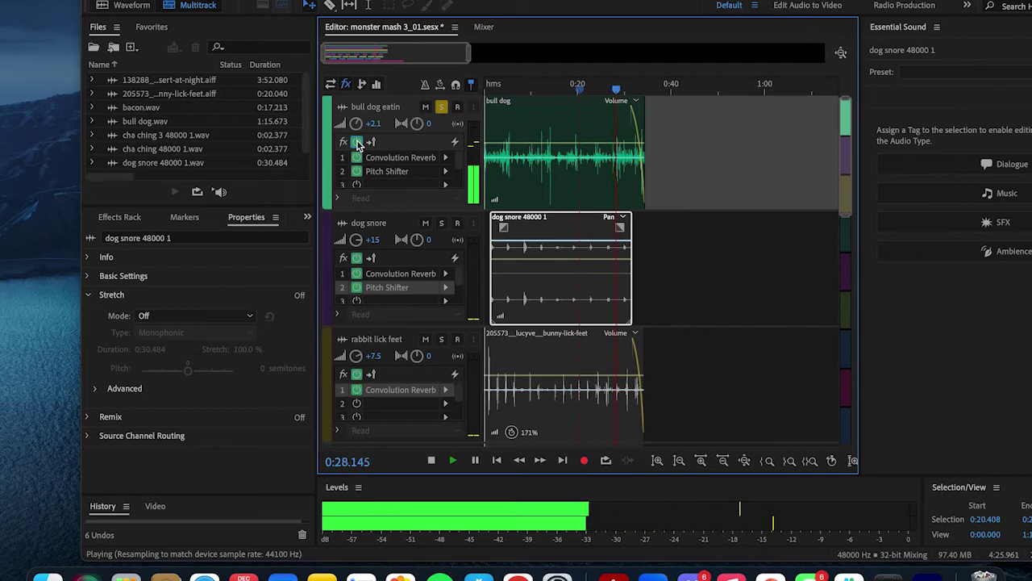
pyautogui.press('space')
# Step: Move the solo to dog snore, play from 0:05, and toggle its effects rack off and on
pyautogui.click(441, 107)
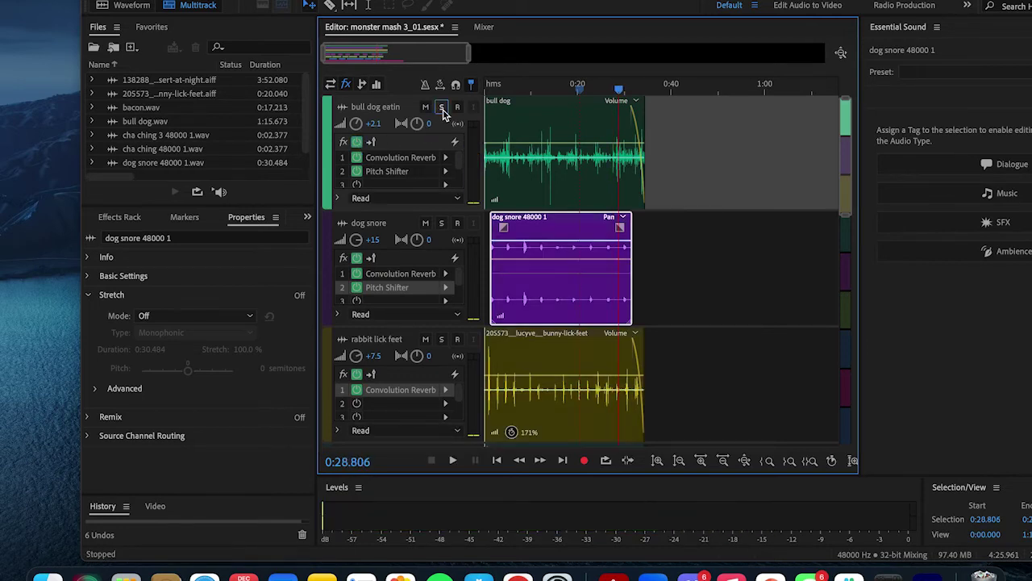
pyautogui.click(441, 223)
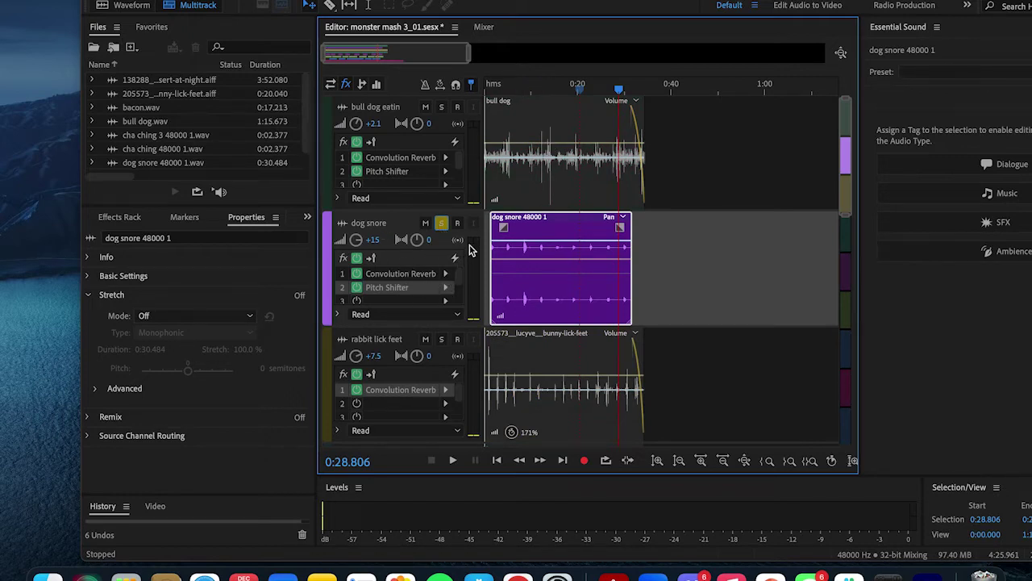
pyautogui.click(510, 90)
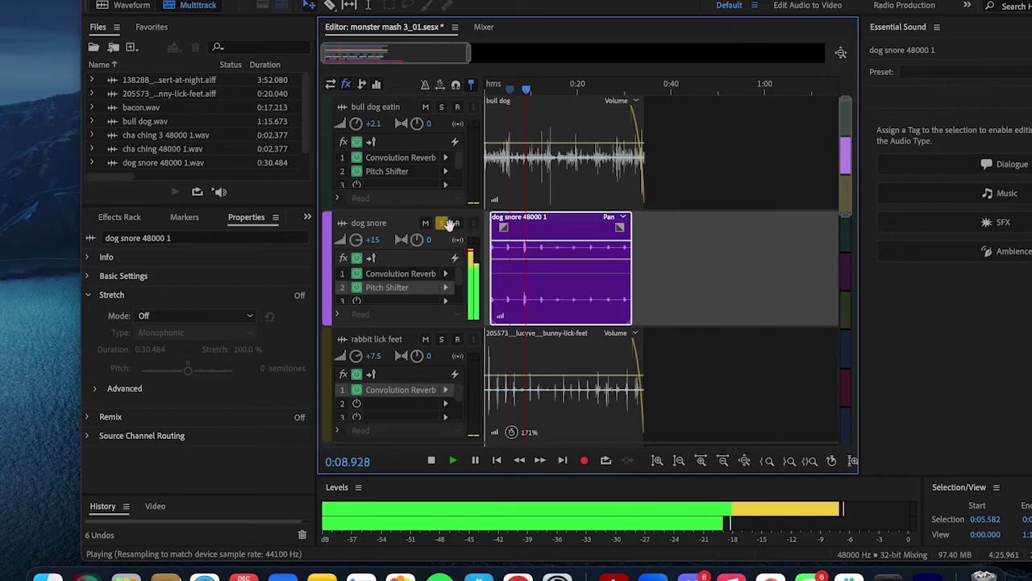
pyautogui.click(356, 259)
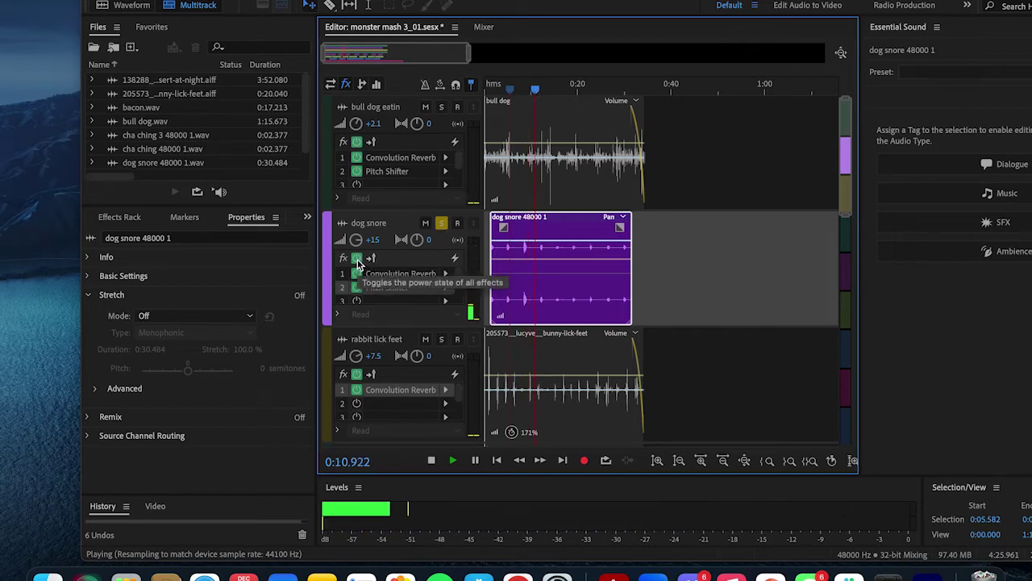
pyautogui.click(357, 258)
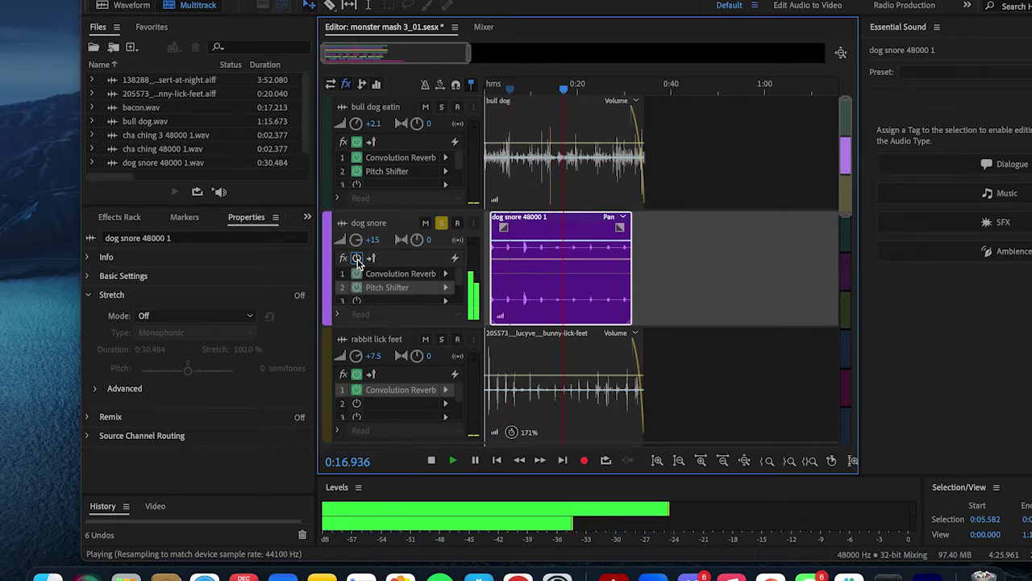
# Step: Stop playback, enlarge the track view, and unsolo dog snore
pyautogui.press('space')
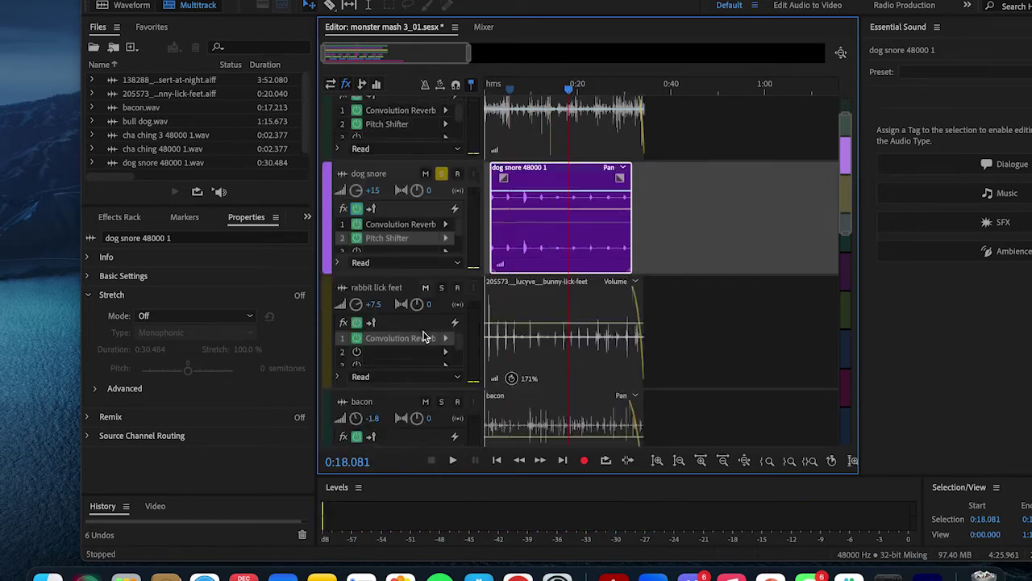
pyautogui.scroll(-2, 426, 338)
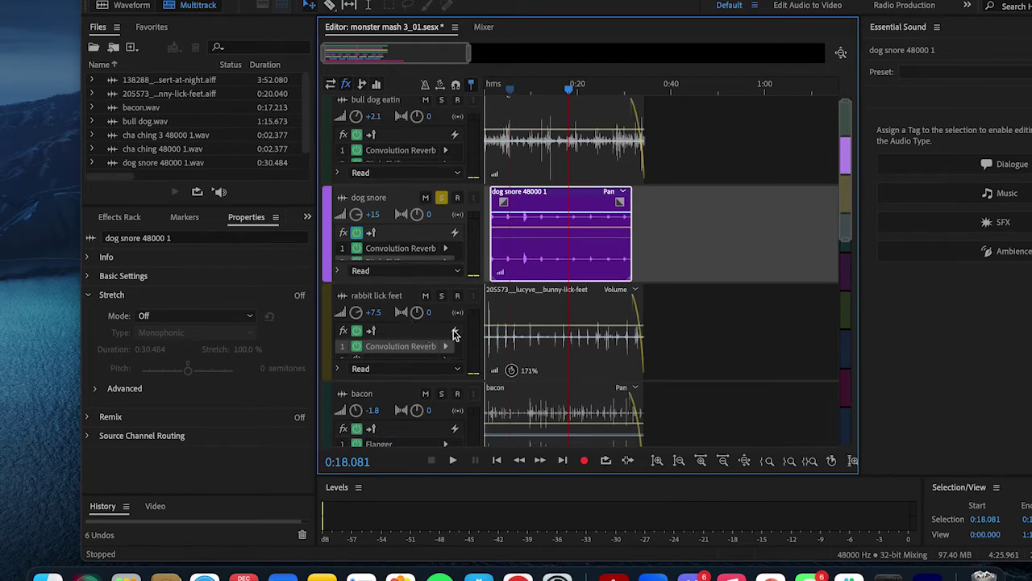
pyautogui.scroll(1, 436, 333)
pyautogui.scroll(1, 436, 333)
pyautogui.scroll(1, 437, 333)
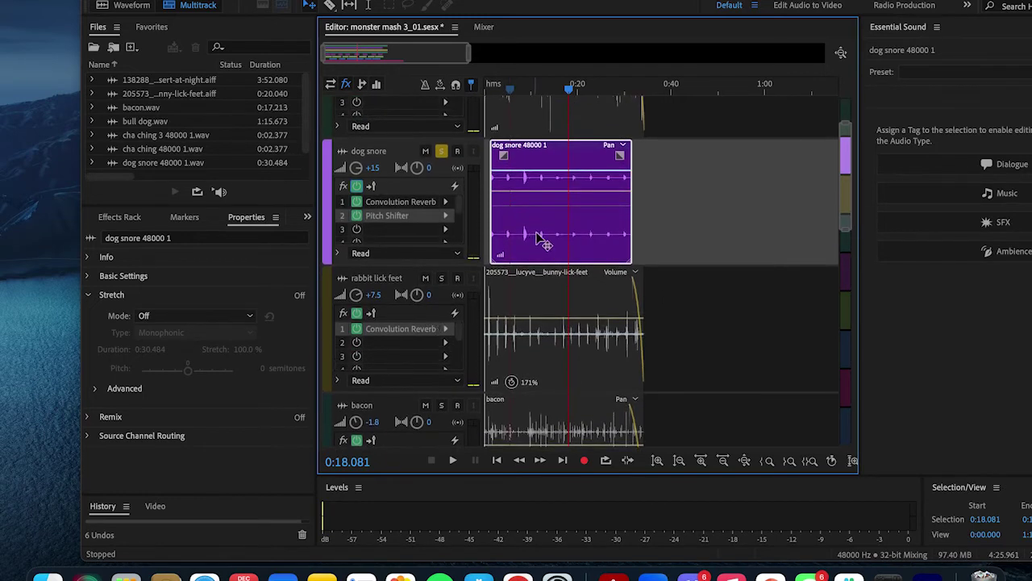
pyautogui.click(443, 151)
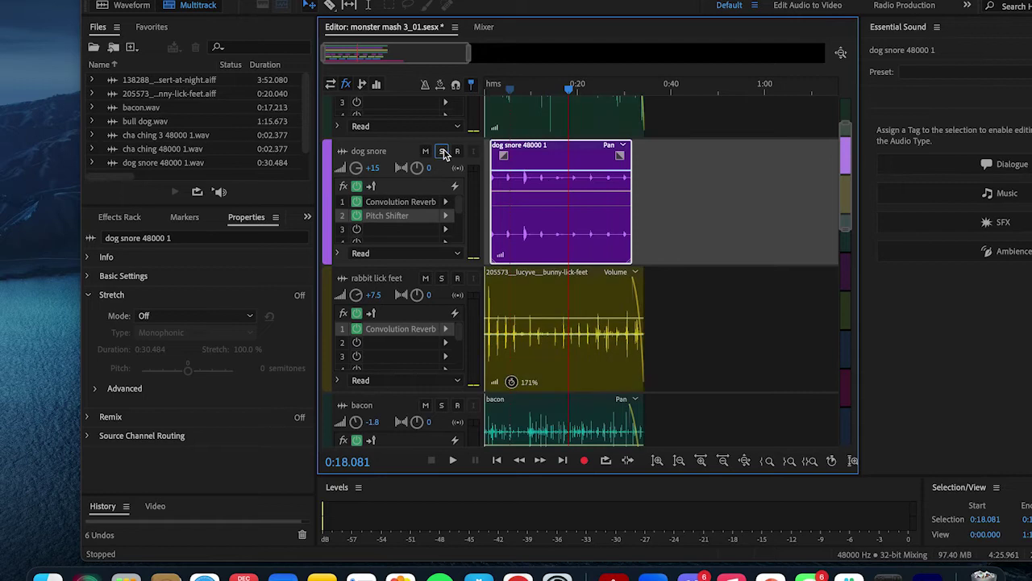
# Step: Play rabbit lick feet soloed, then stop and clear its solo
pyautogui.click(443, 279)
pyautogui.press('space')
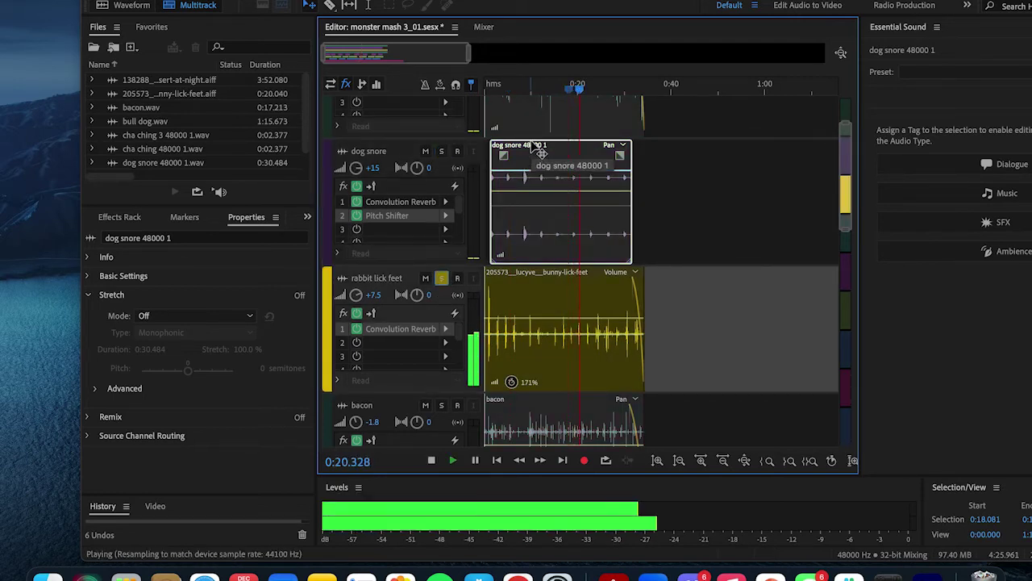
pyautogui.press('space')
pyautogui.click(442, 278)
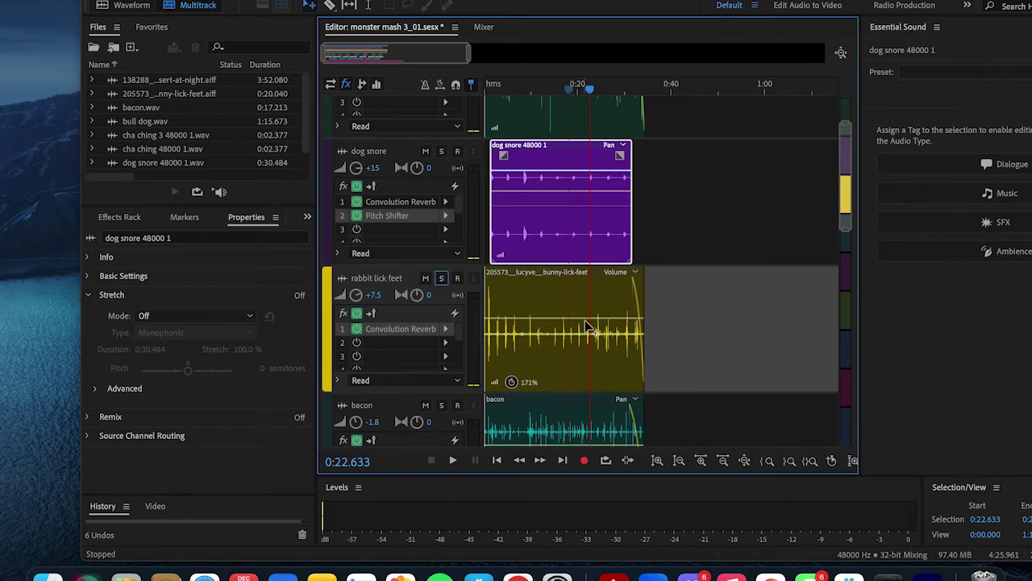
pyautogui.scroll(-1, 586, 317)
pyautogui.scroll(3, 657, 277)
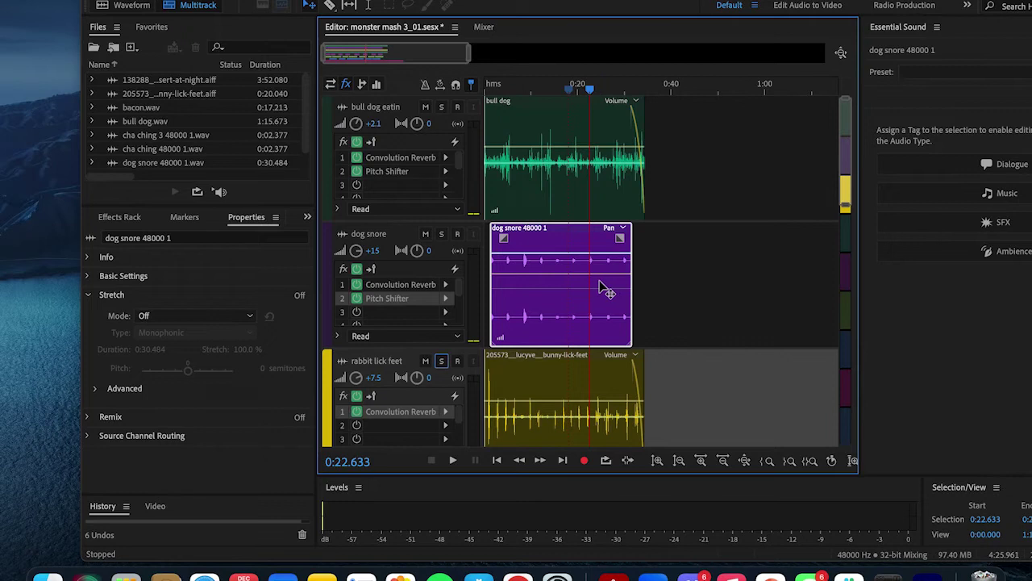
pyautogui.scroll(-3, 436, 265)
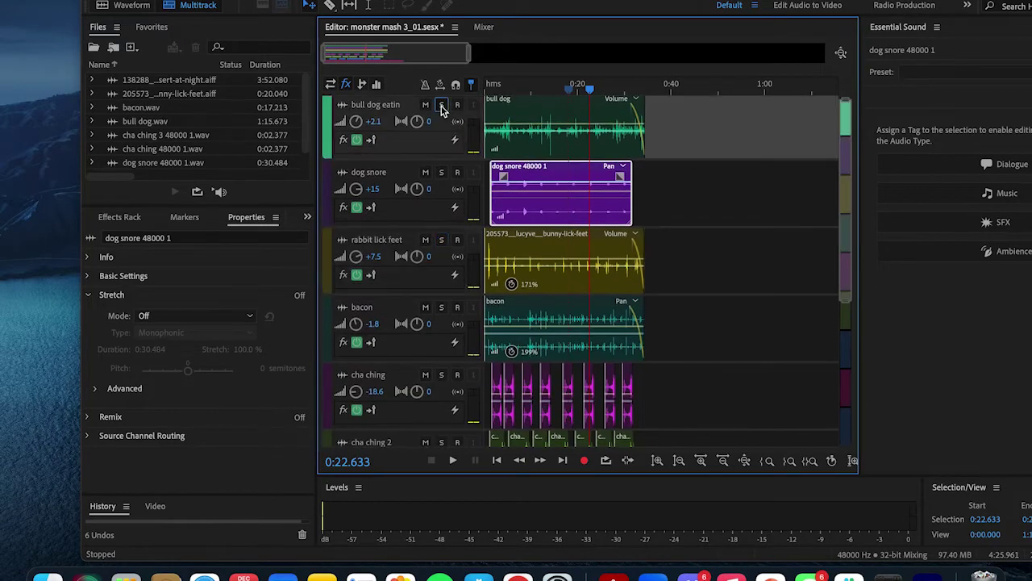
# Step: Solo bull dog eatin, dog snore and rabbit lick feet, and play them together from about 0:05
pyautogui.click(442, 106)
pyautogui.click(441, 173)
pyautogui.click(441, 240)
pyautogui.click(508, 89)
pyautogui.press('space')
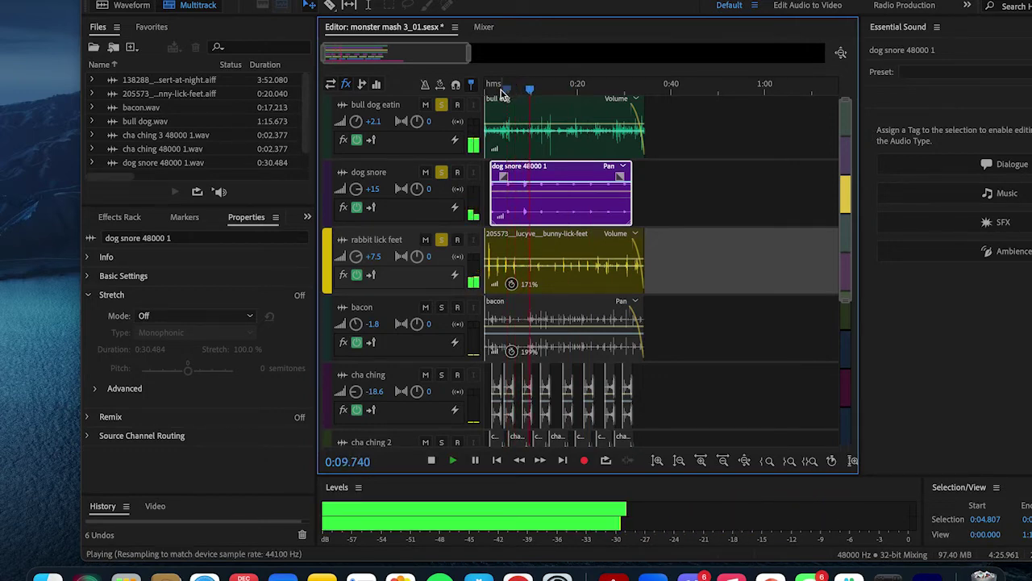
pyautogui.press('space')
# Step: Clear the solos on bull dog eatin, dog snore and rabbit lick feet
pyautogui.click(442, 105)
pyautogui.click(441, 172)
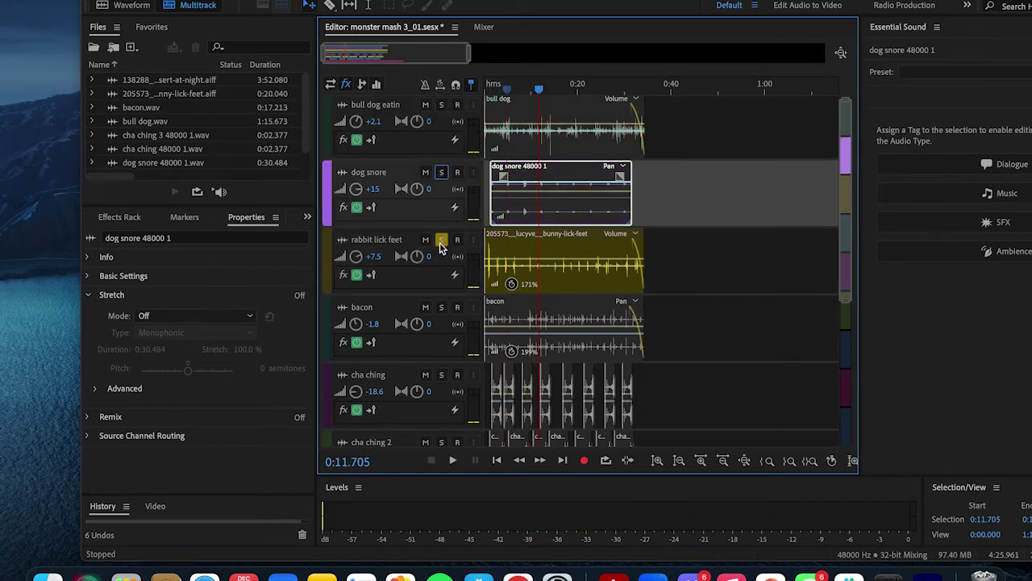
pyautogui.click(441, 241)
# Step: Review the bacon track's Large Bathroom Convolution Reverb settings, then close them
pyautogui.scroll(-2, 411, 358)
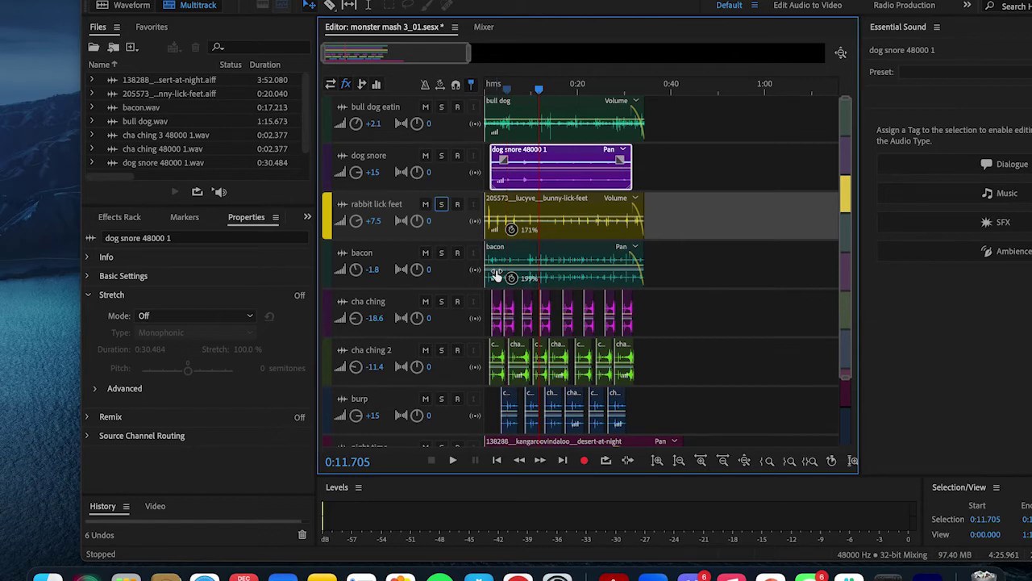
pyautogui.scroll(2, 432, 288)
pyautogui.scroll(2, 433, 287)
pyautogui.scroll(2, 432, 288)
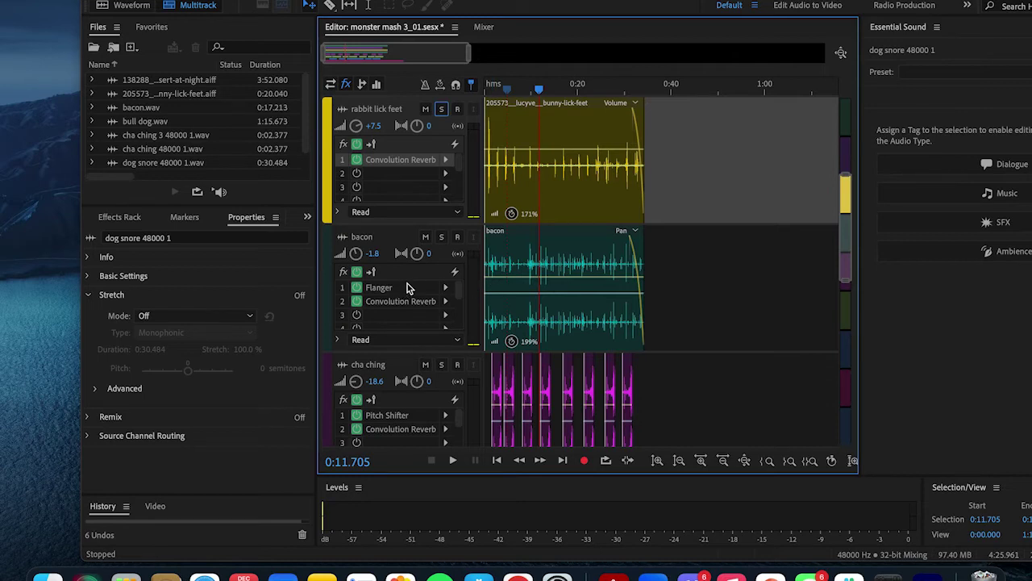
pyautogui.click(439, 302)
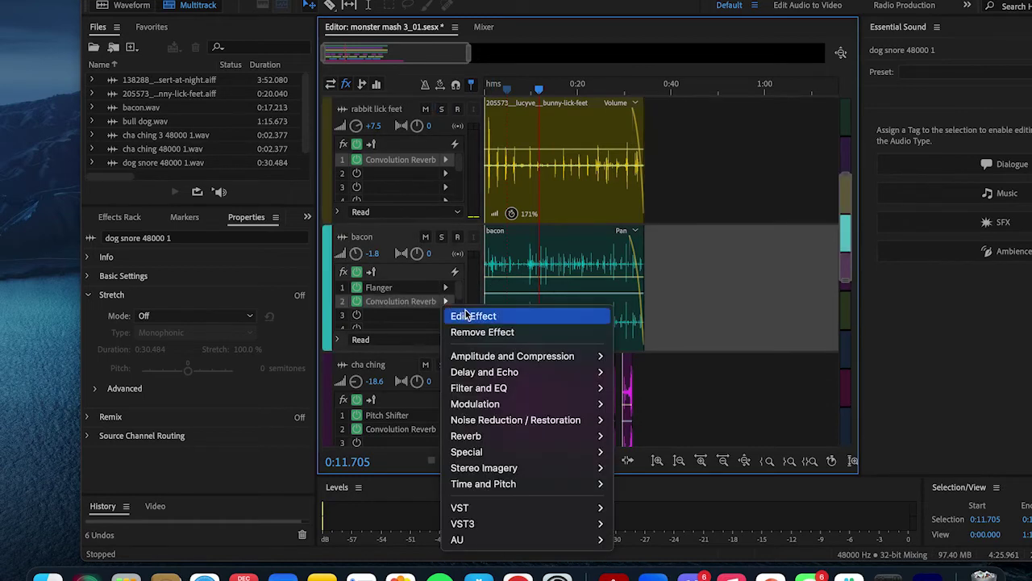
pyautogui.click(467, 315)
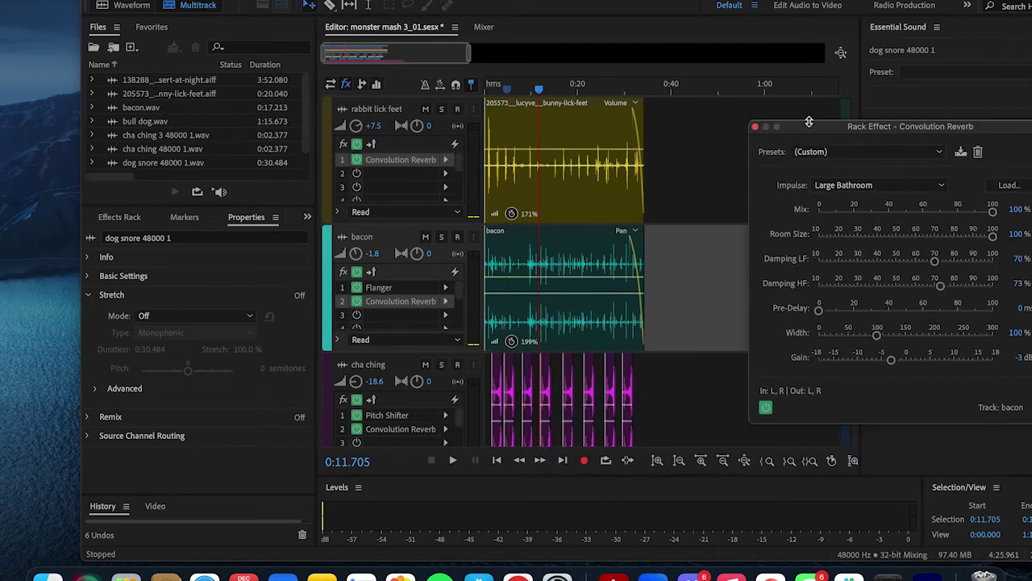
pyautogui.click(755, 127)
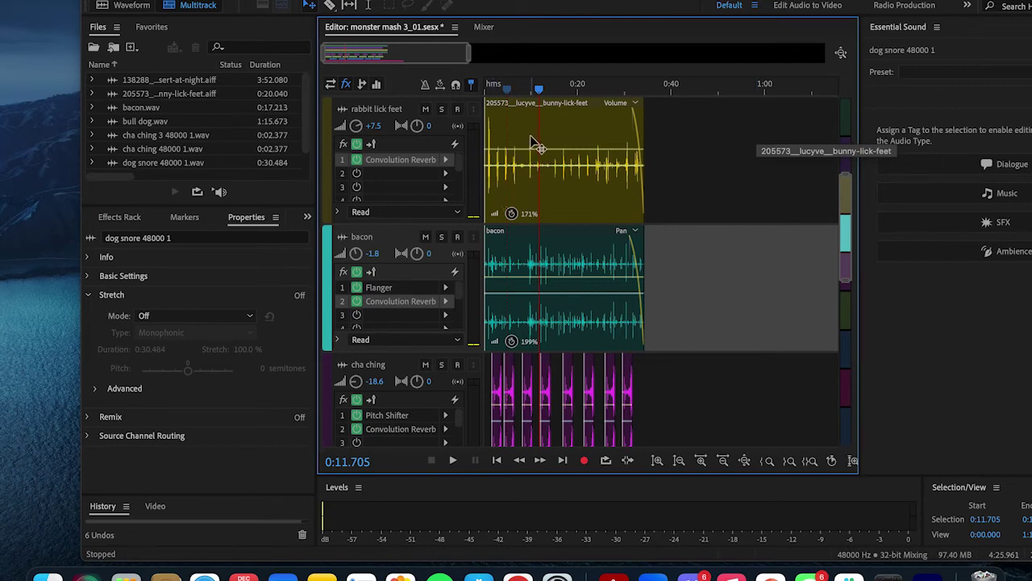
# Step: Play the bacon track soloed, stop it, and shrink track heights
pyautogui.click(442, 237)
pyautogui.press('space')
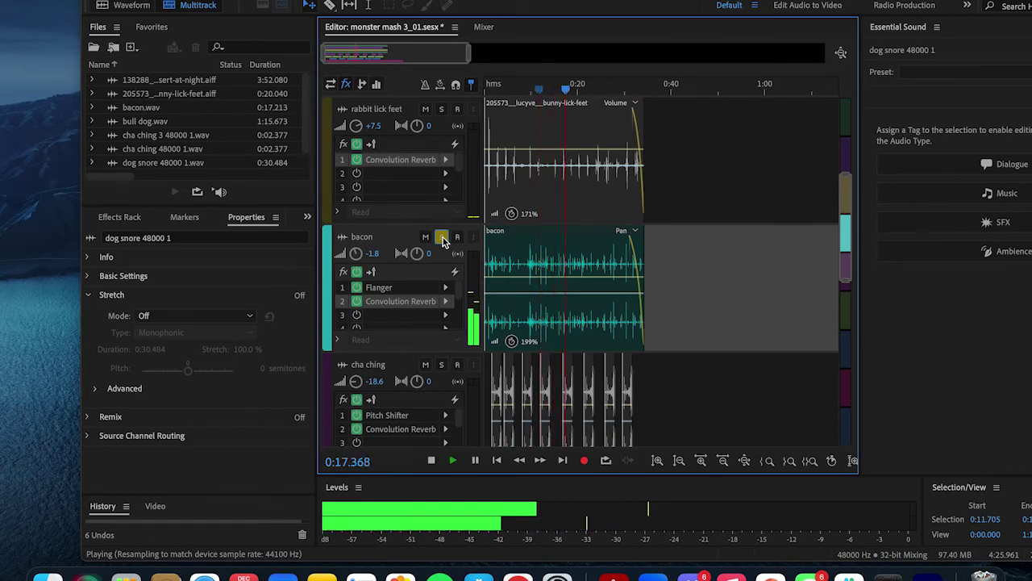
pyautogui.press('space')
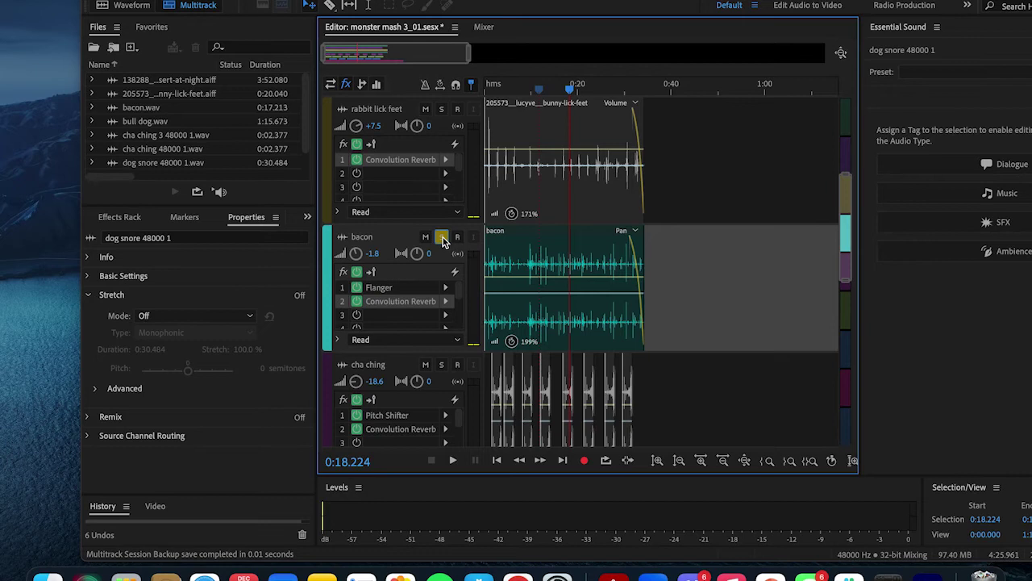
pyautogui.scroll(-3, 467, 271)
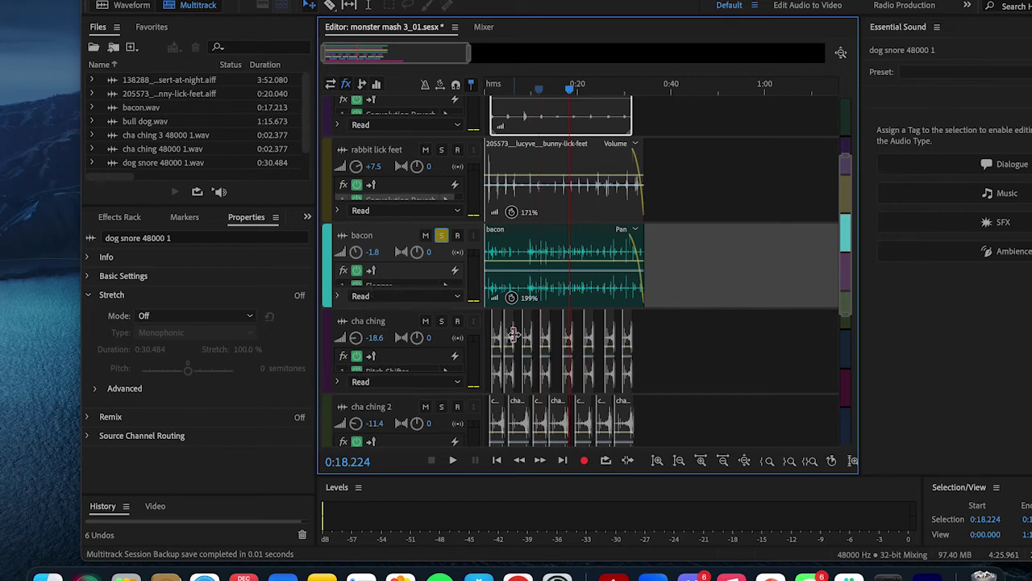
# Step: Unsolo bacon and review cha ching's Endless Tunnel Convolution Reverb settings
pyautogui.click(442, 236)
pyautogui.scroll(-2, 556, 389)
pyautogui.scroll(-3, 556, 390)
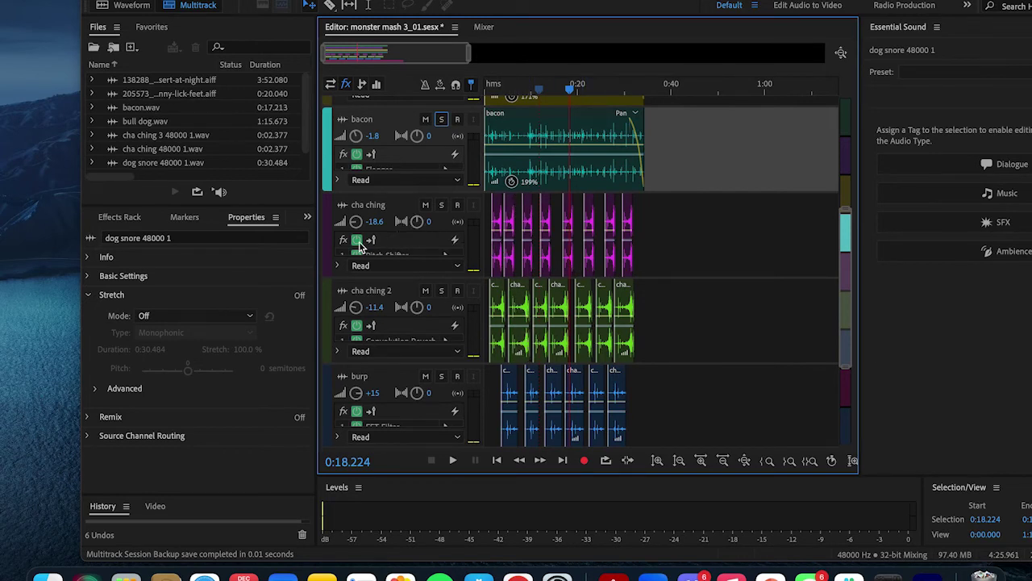
pyautogui.scroll(2, 388, 244)
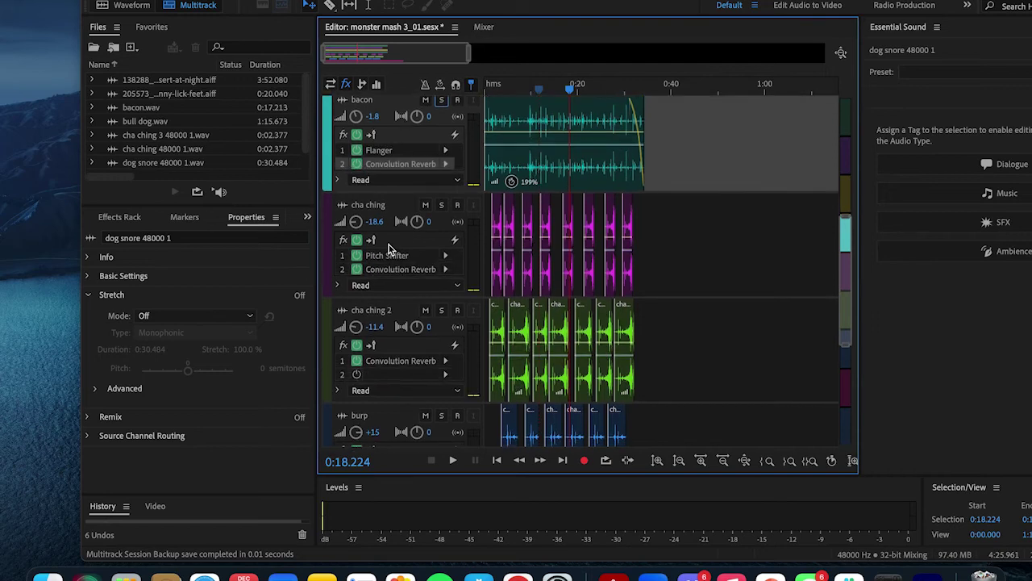
pyautogui.click(446, 261)
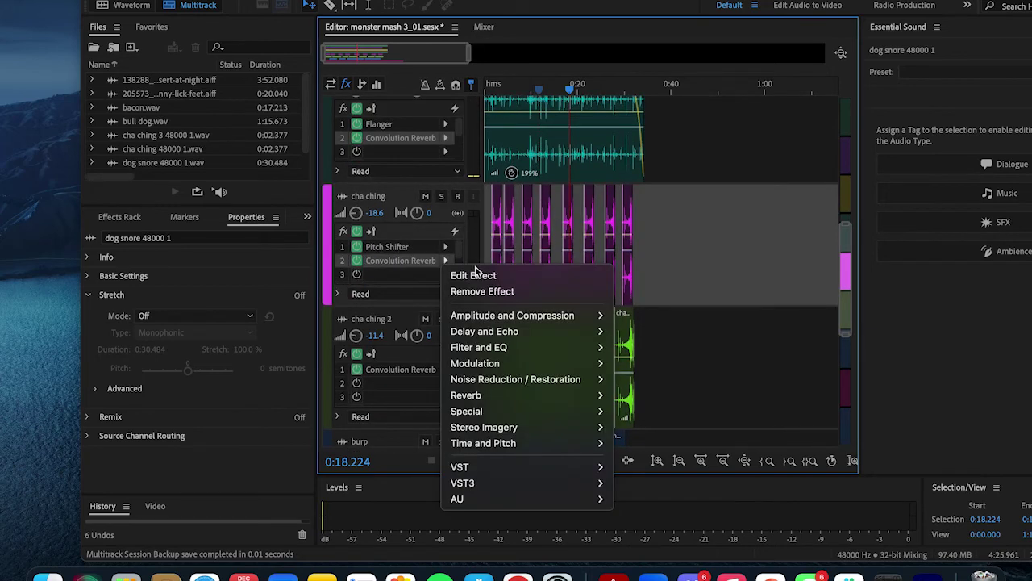
pyautogui.click(477, 275)
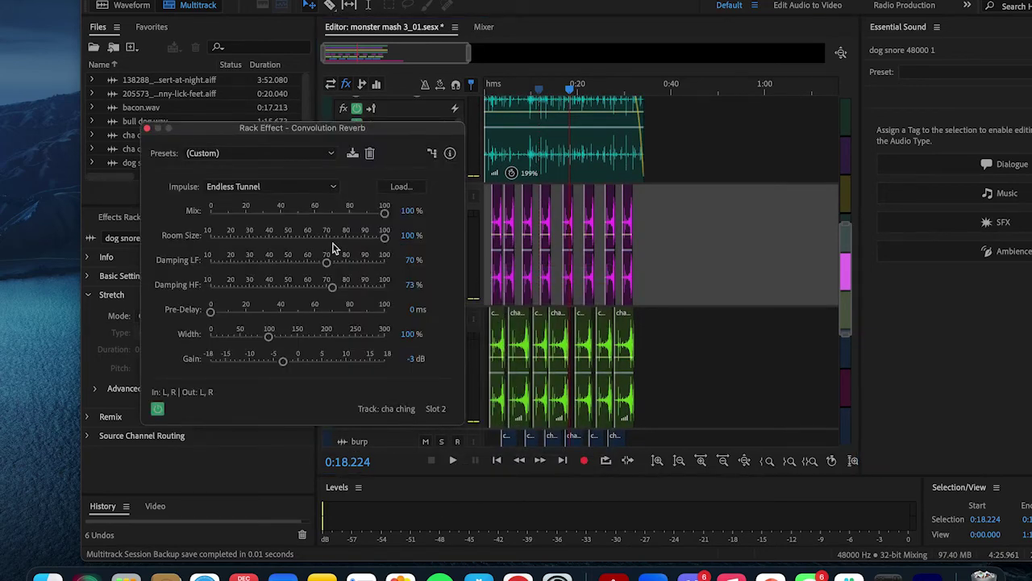
pyautogui.click(147, 128)
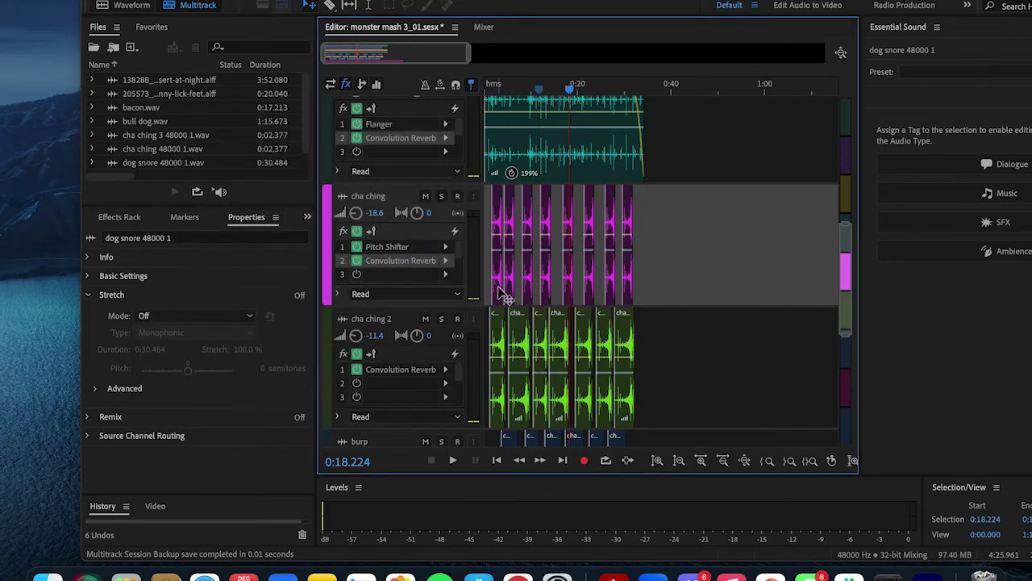
# Step: Solo cha ching and cha ching 2 and play them from about 0:07.75
pyautogui.click(441, 196)
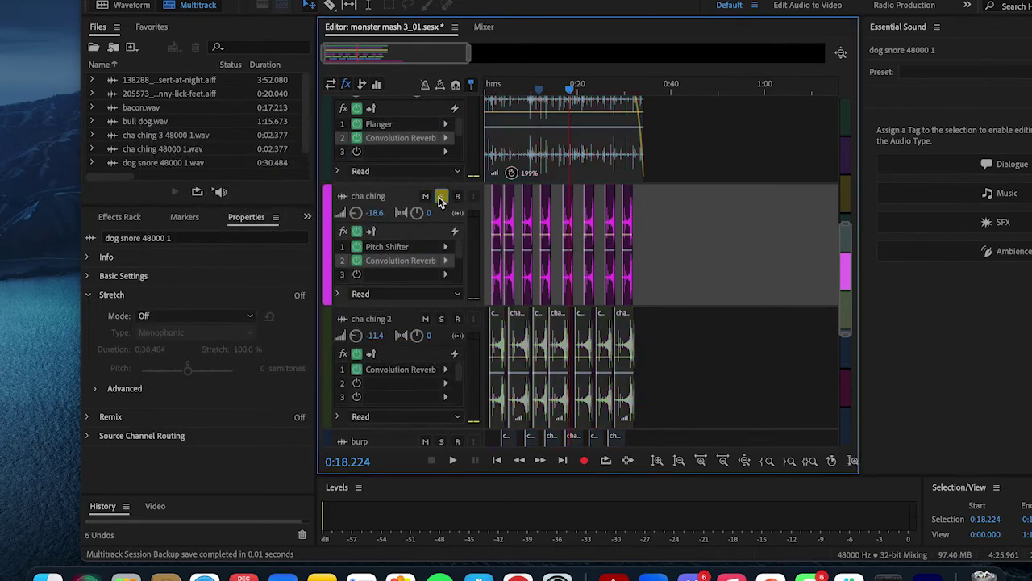
pyautogui.click(441, 319)
pyautogui.click(522, 88)
pyautogui.press('space')
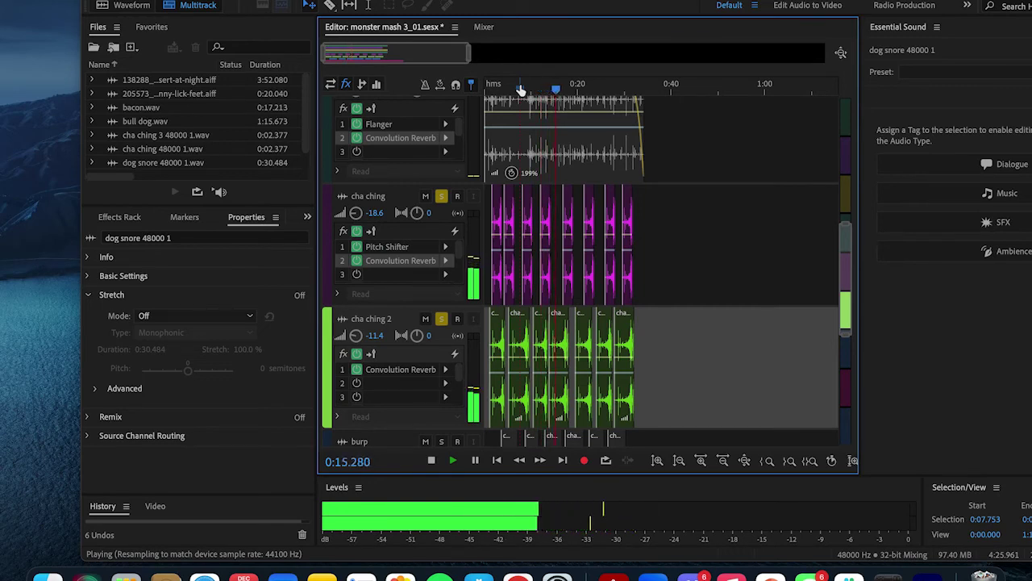
pyautogui.press('space')
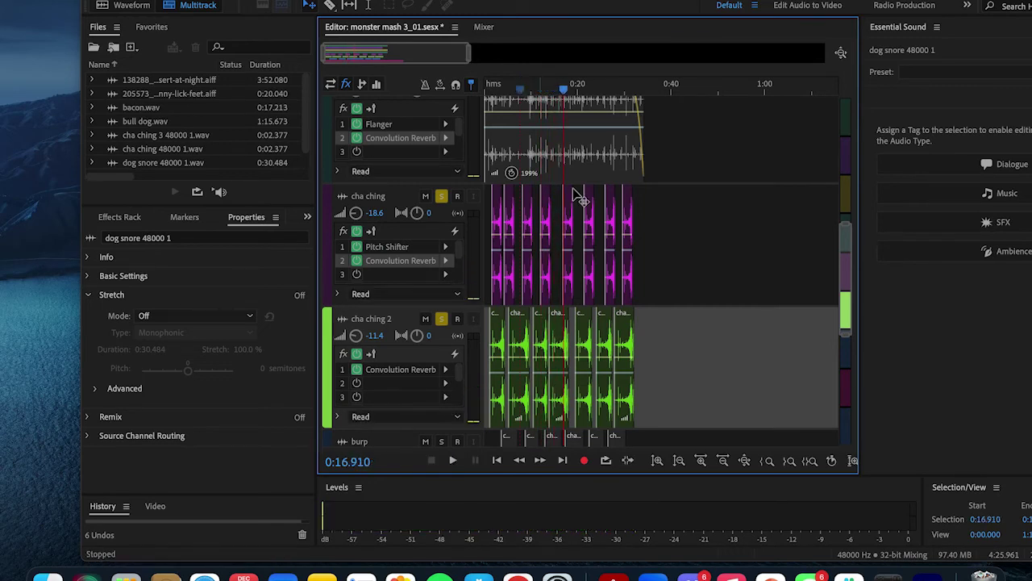
# Step: Add burp to the cha ching solos and play all three from about 0:03.9
pyautogui.scroll(-1, 625, 336)
pyautogui.scroll(-2, 625, 337)
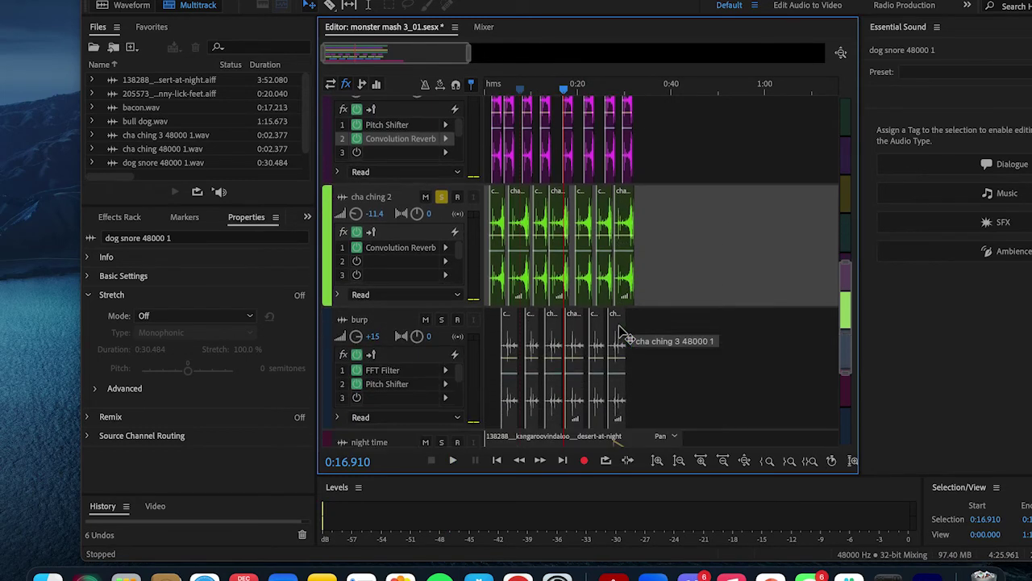
pyautogui.scroll(-3, 433, 322)
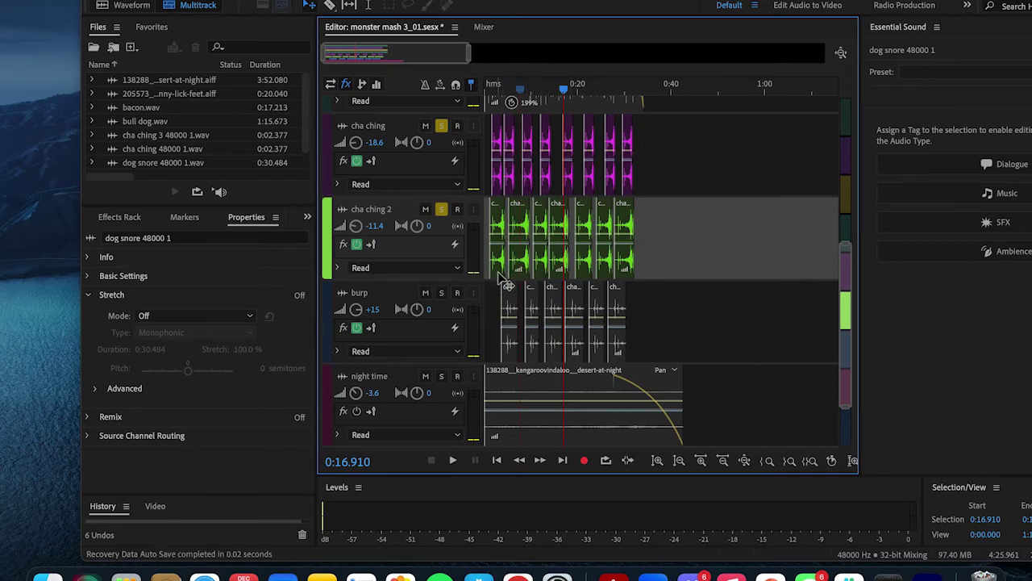
pyautogui.scroll(2, 500, 276)
pyautogui.scroll(2, 502, 274)
pyautogui.scroll(1, 504, 272)
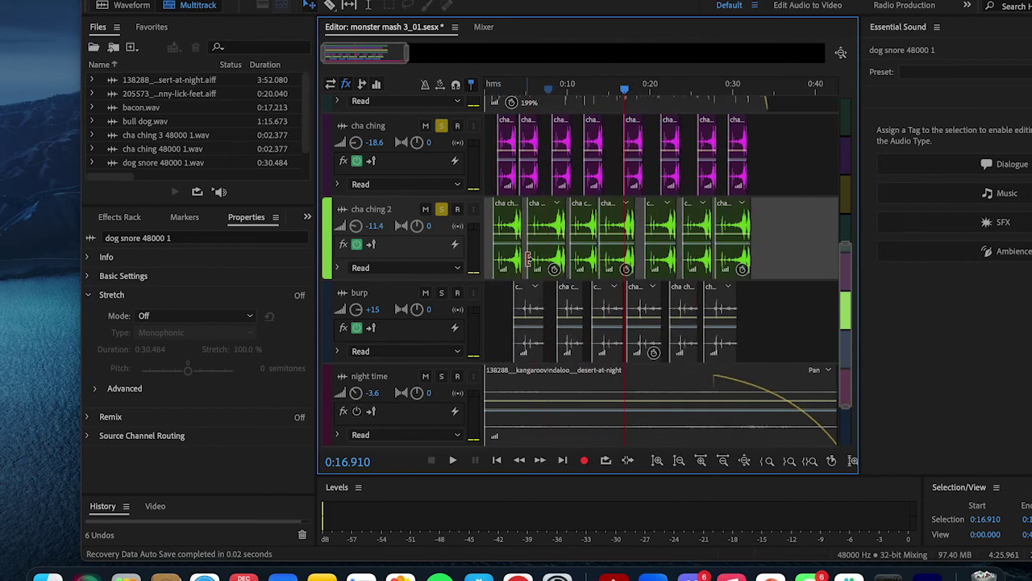
pyautogui.scroll(-1, 546, 269)
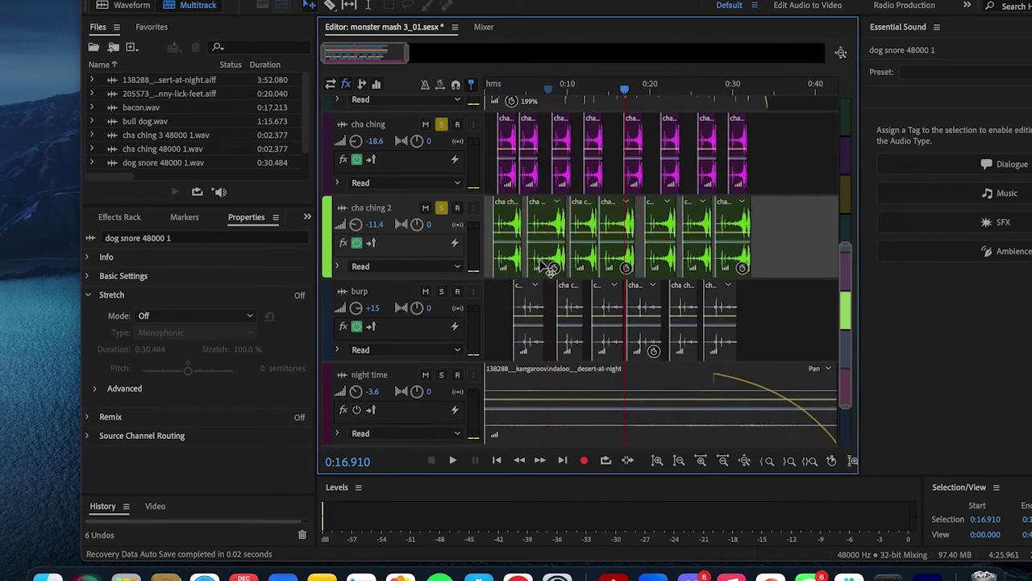
pyautogui.click(442, 291)
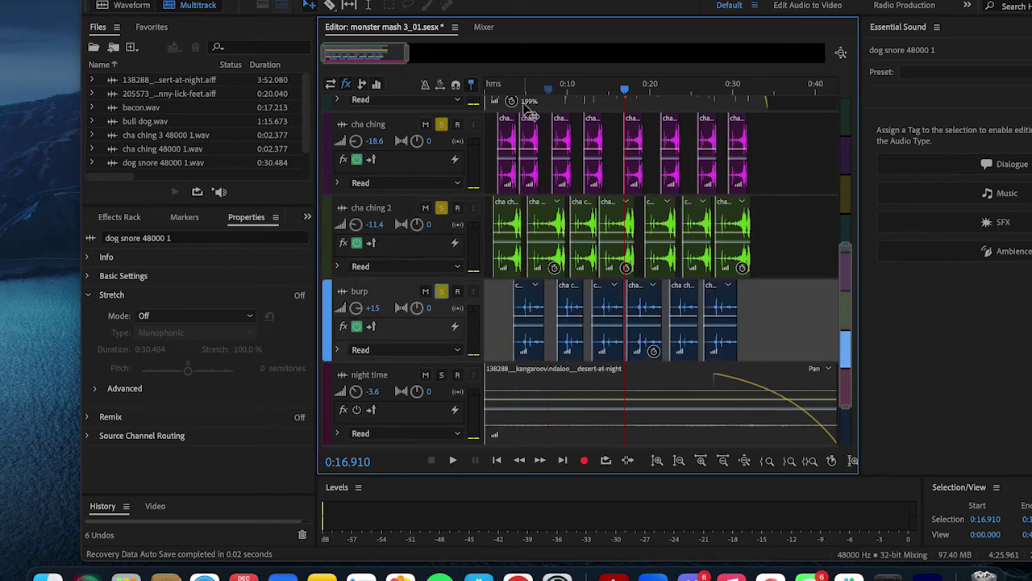
pyautogui.click(517, 92)
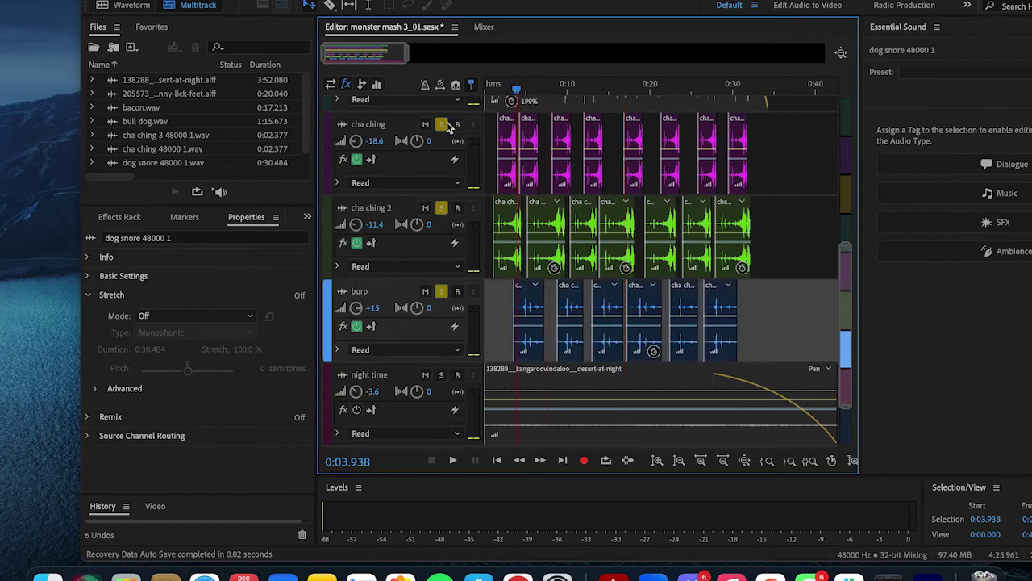
pyautogui.press('space')
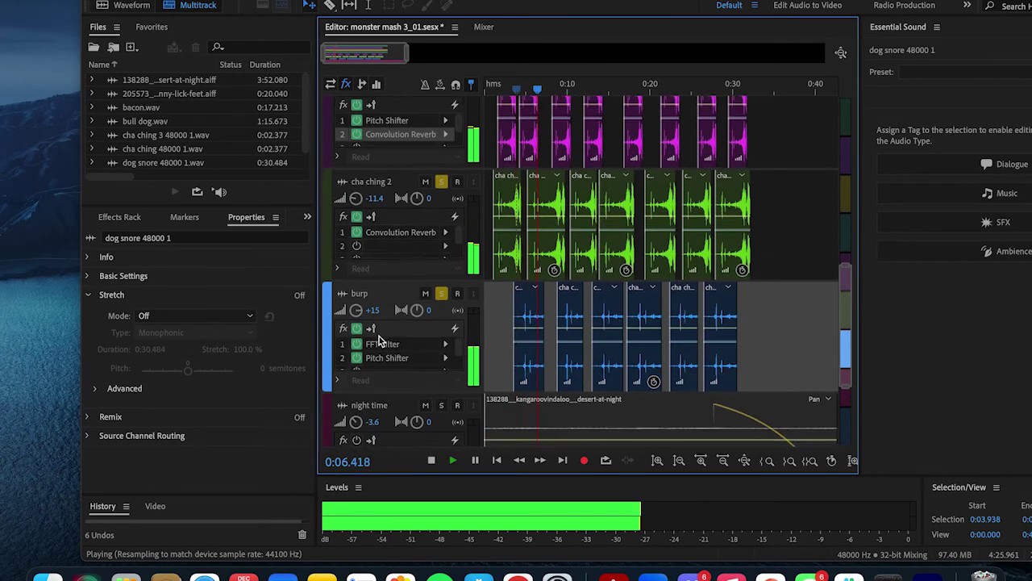
pyautogui.scroll(2, 379, 336)
pyautogui.scroll(1, 379, 336)
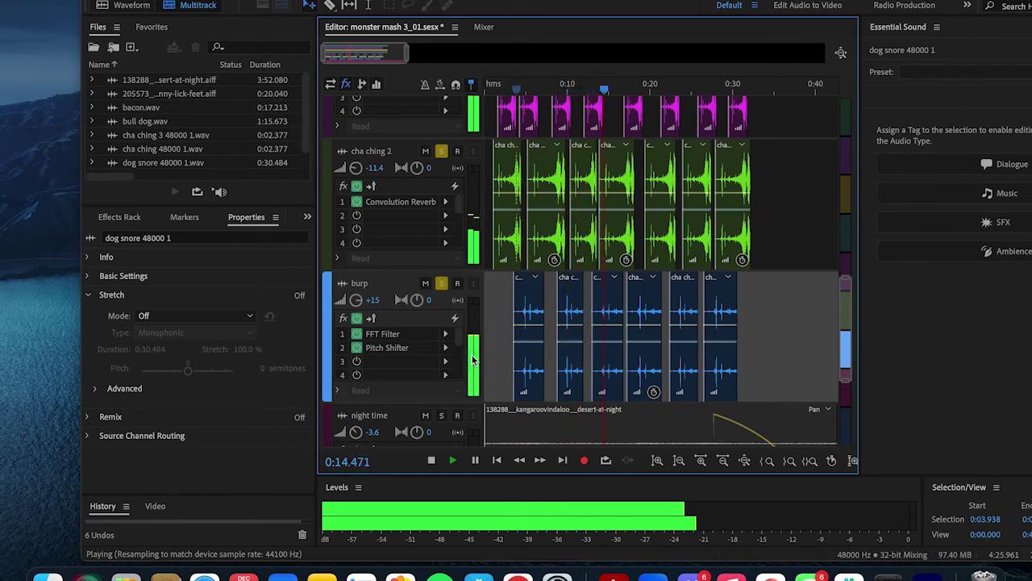
pyautogui.press('space')
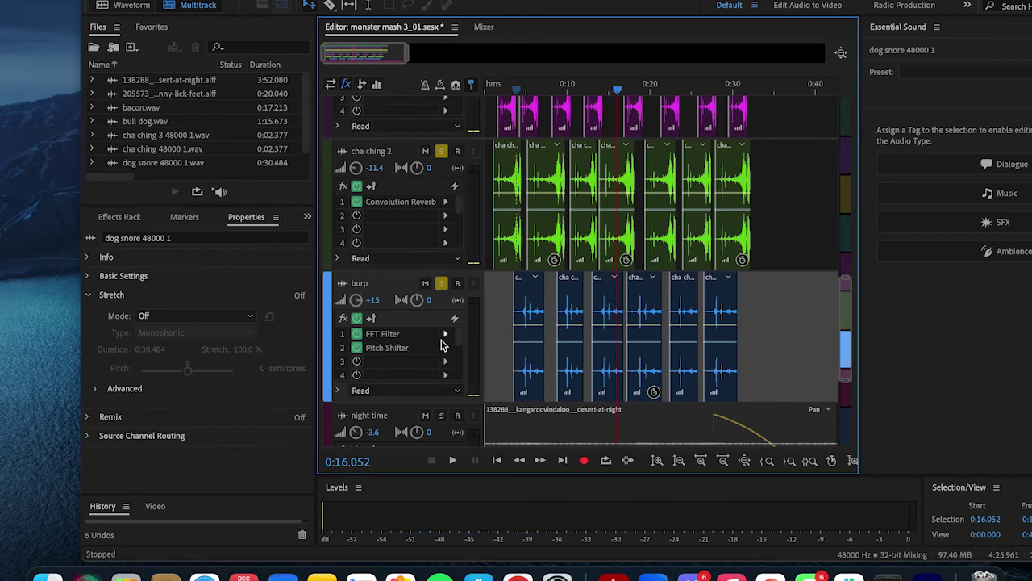
pyautogui.rightClick(443, 332)
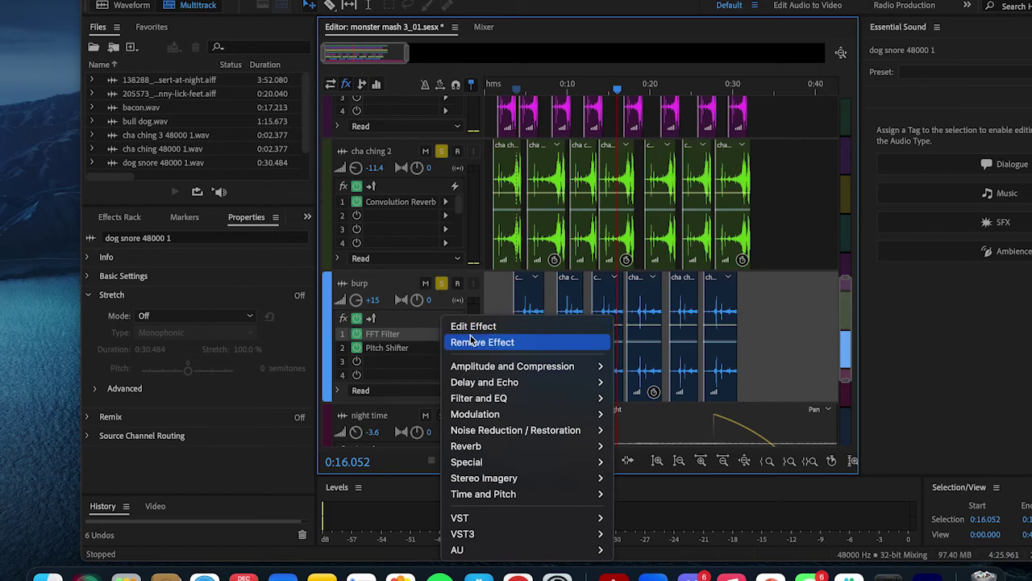
pyautogui.click(474, 327)
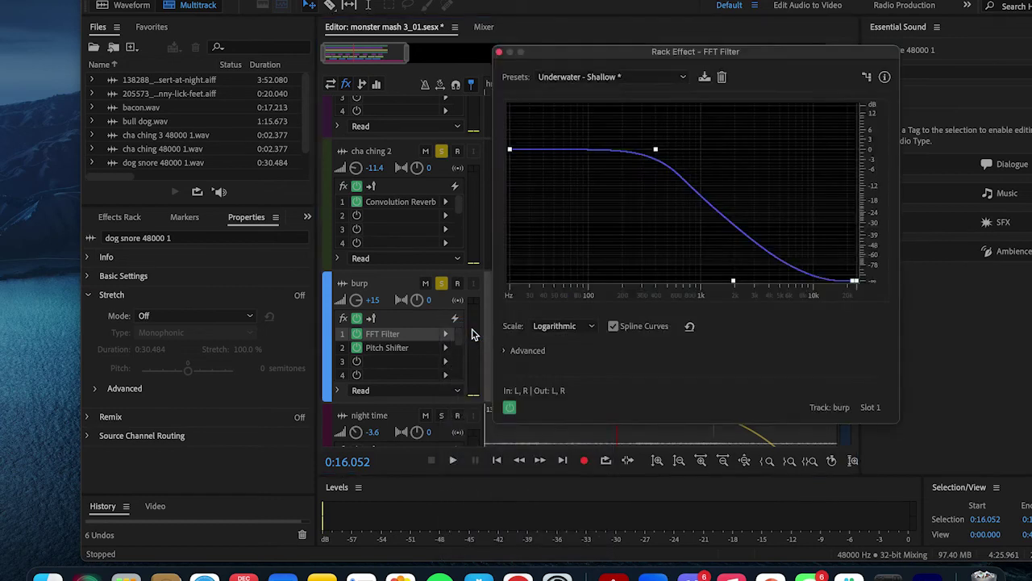
pyautogui.click(500, 52)
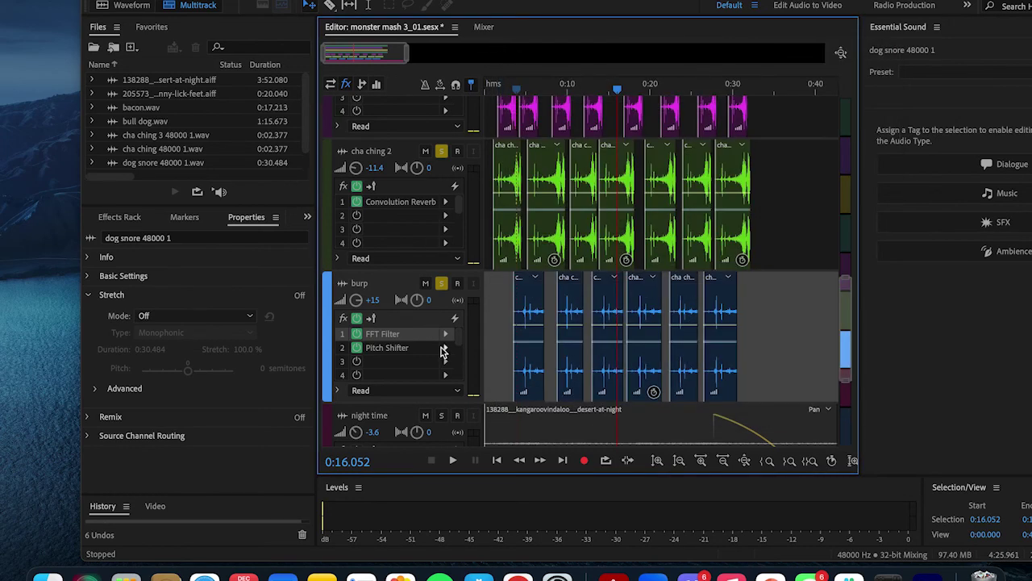
pyautogui.click(447, 350)
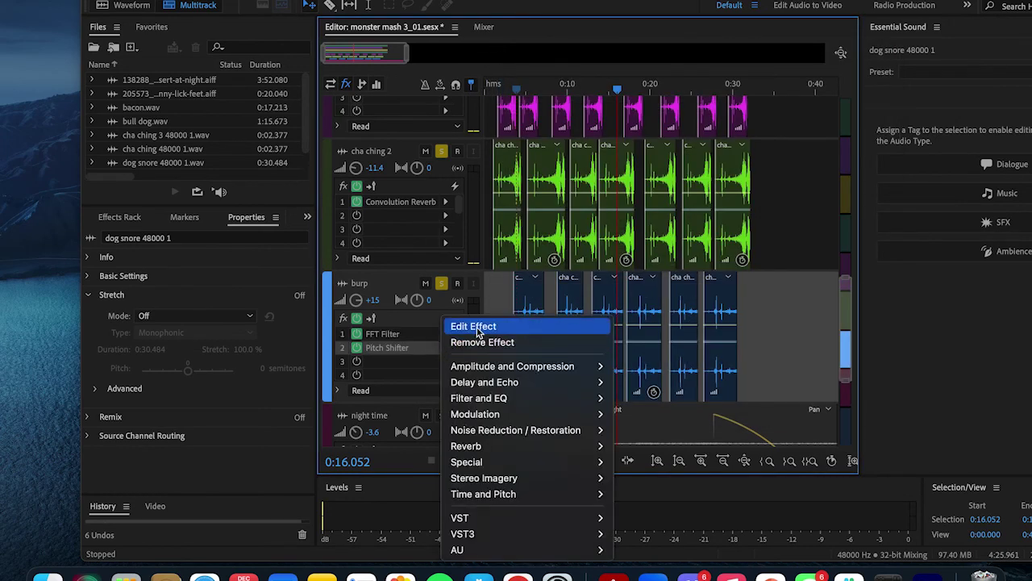
pyautogui.click(475, 327)
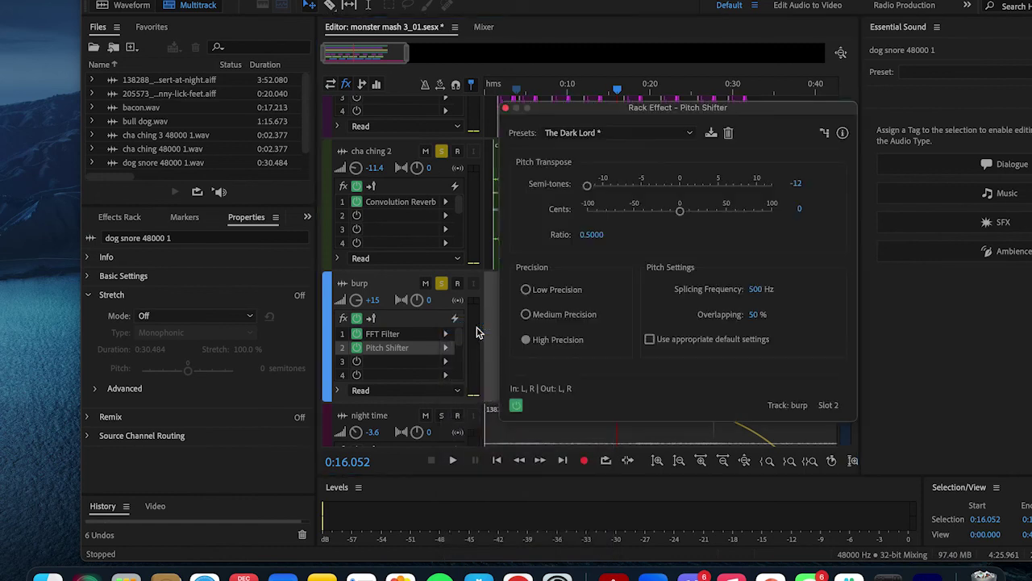
pyautogui.click(505, 107)
# Step: Minimize track heights and clear the solos on cha ching, cha ching 2 and burp
pyautogui.scroll(-3, 447, 349)
pyautogui.scroll(-3, 448, 349)
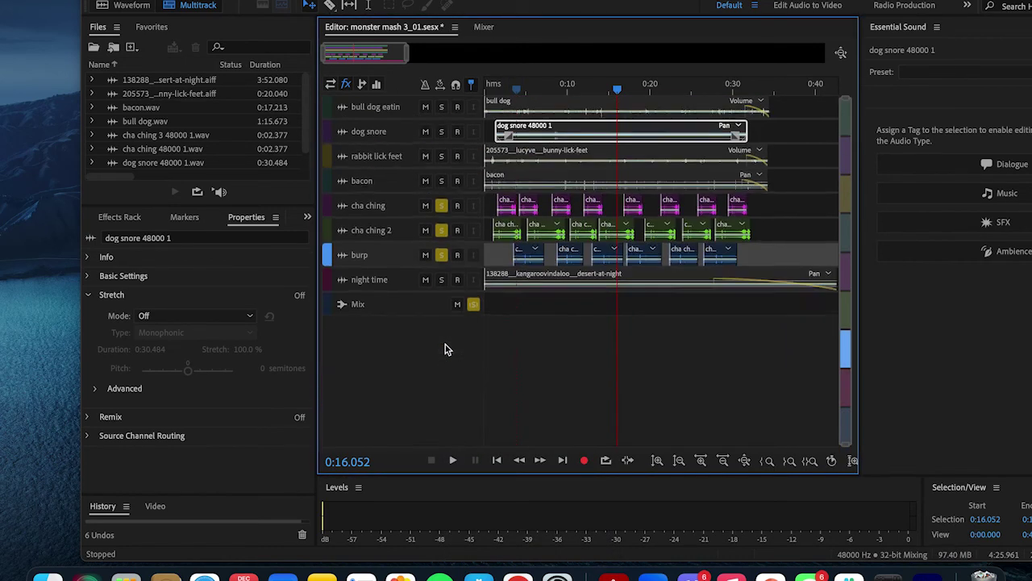
pyautogui.click(442, 202)
pyautogui.click(441, 227)
pyautogui.click(442, 250)
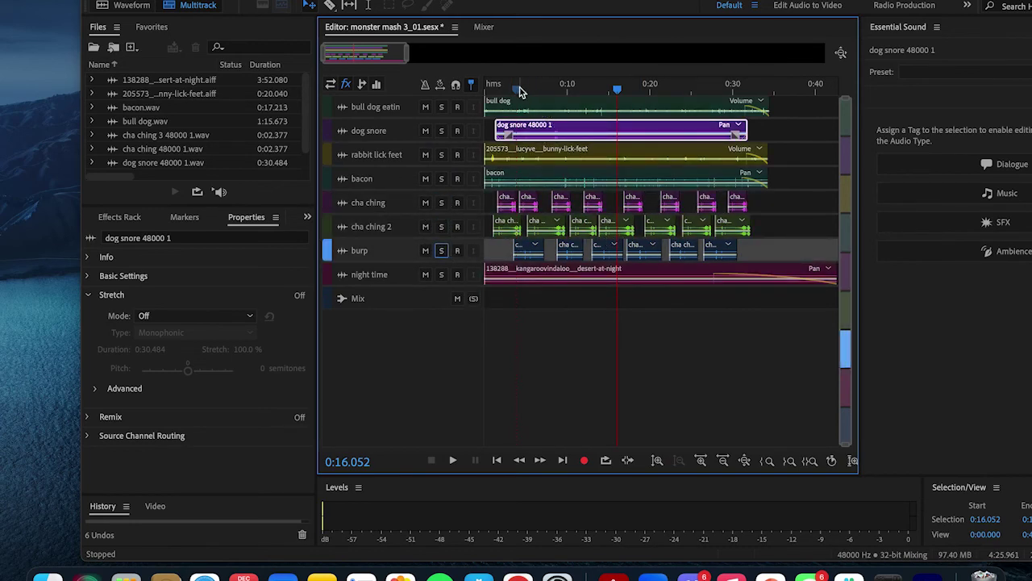